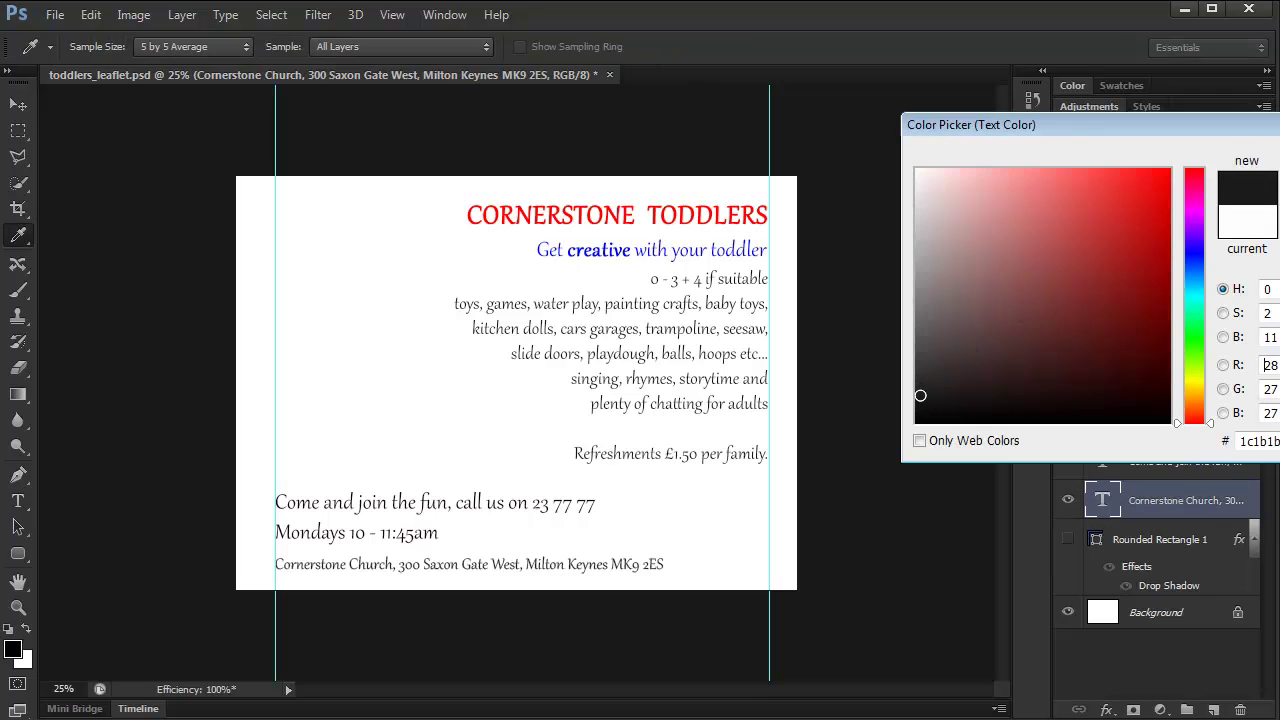
# Step: Set the church address line's text colour to #1c1b1b
pyautogui.press('Return')
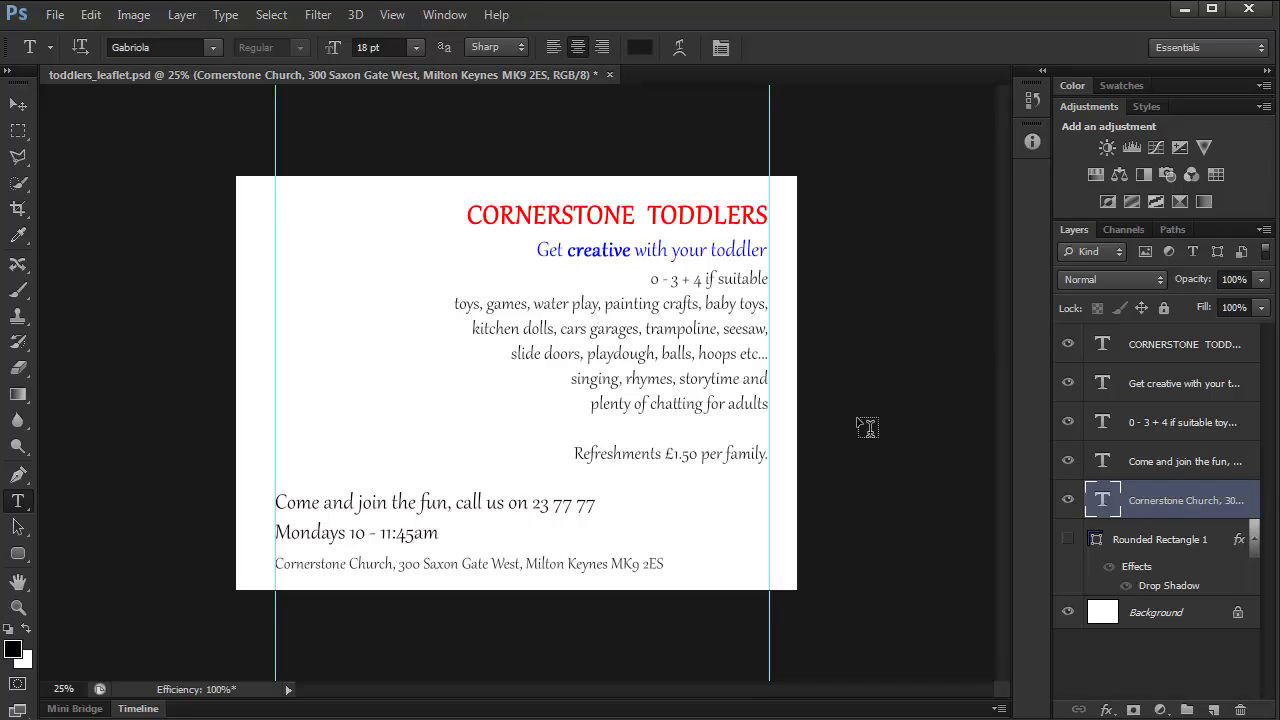
# Step: Set up a Rounded Rectangle directly above the Background layer, with an RGB Blue fill and a darker blue stroke
pyautogui.click(1186, 618)
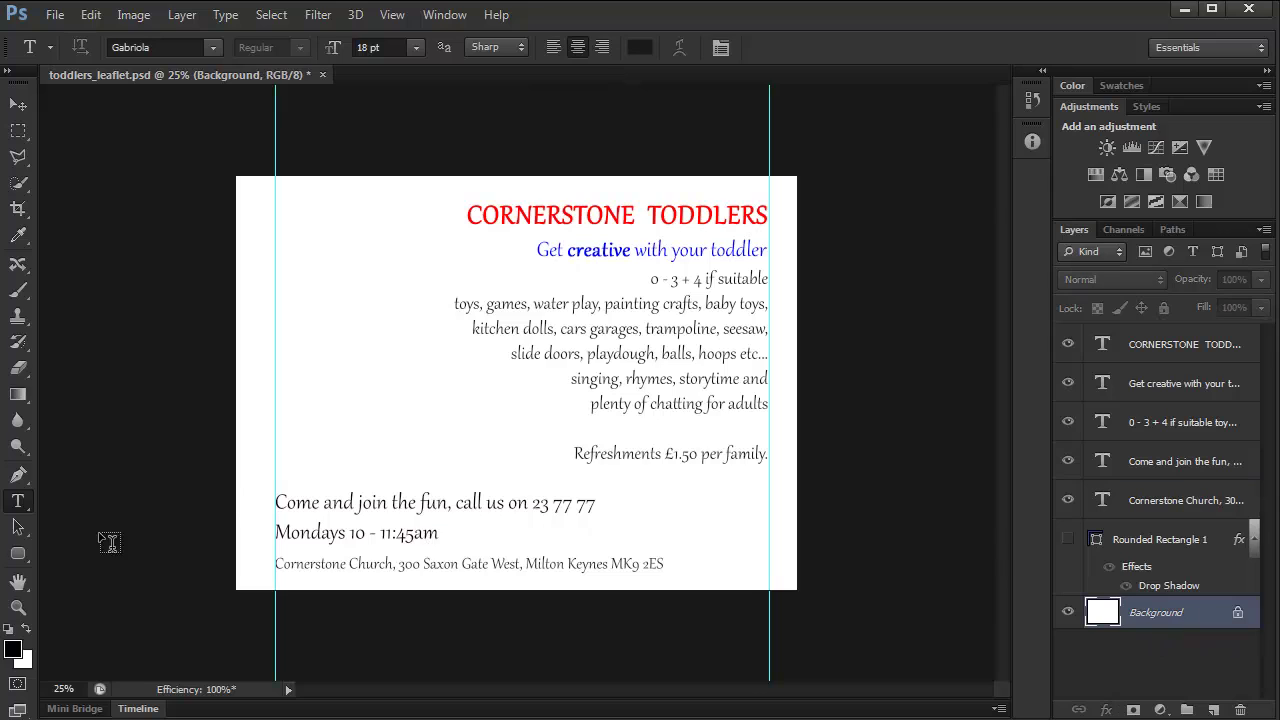
pyautogui.click(19, 554)
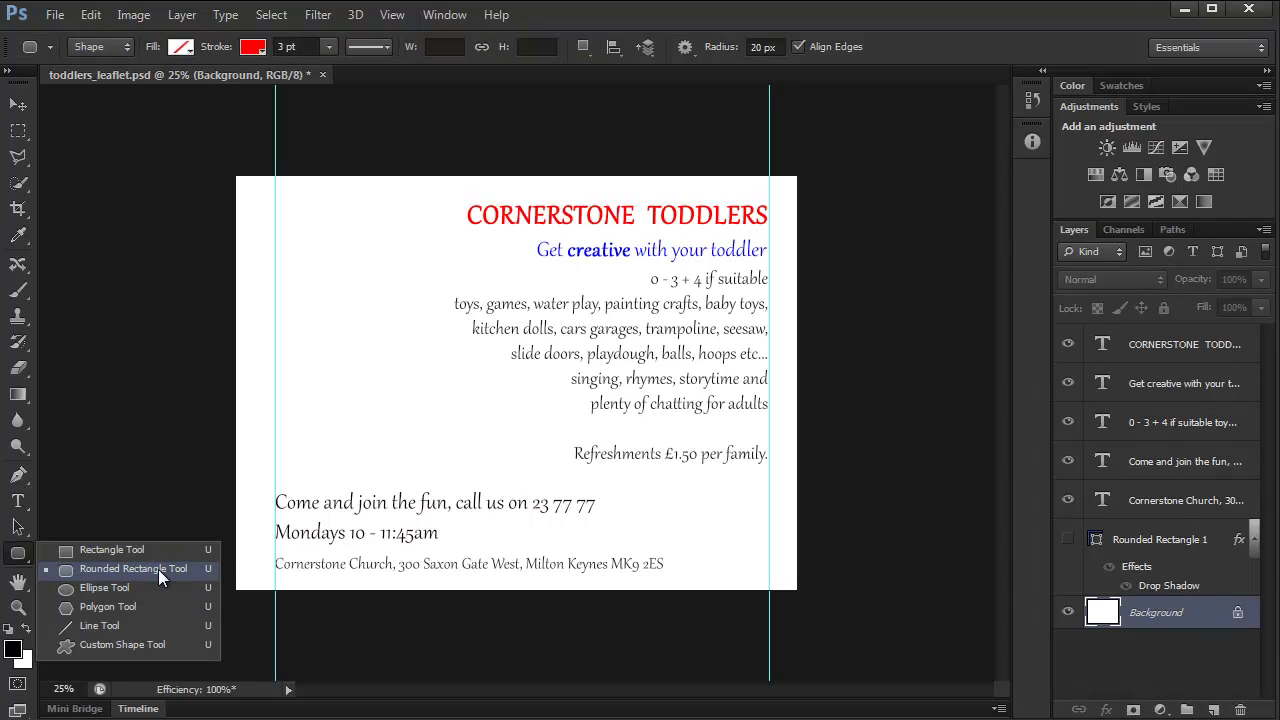
pyautogui.click(158, 569)
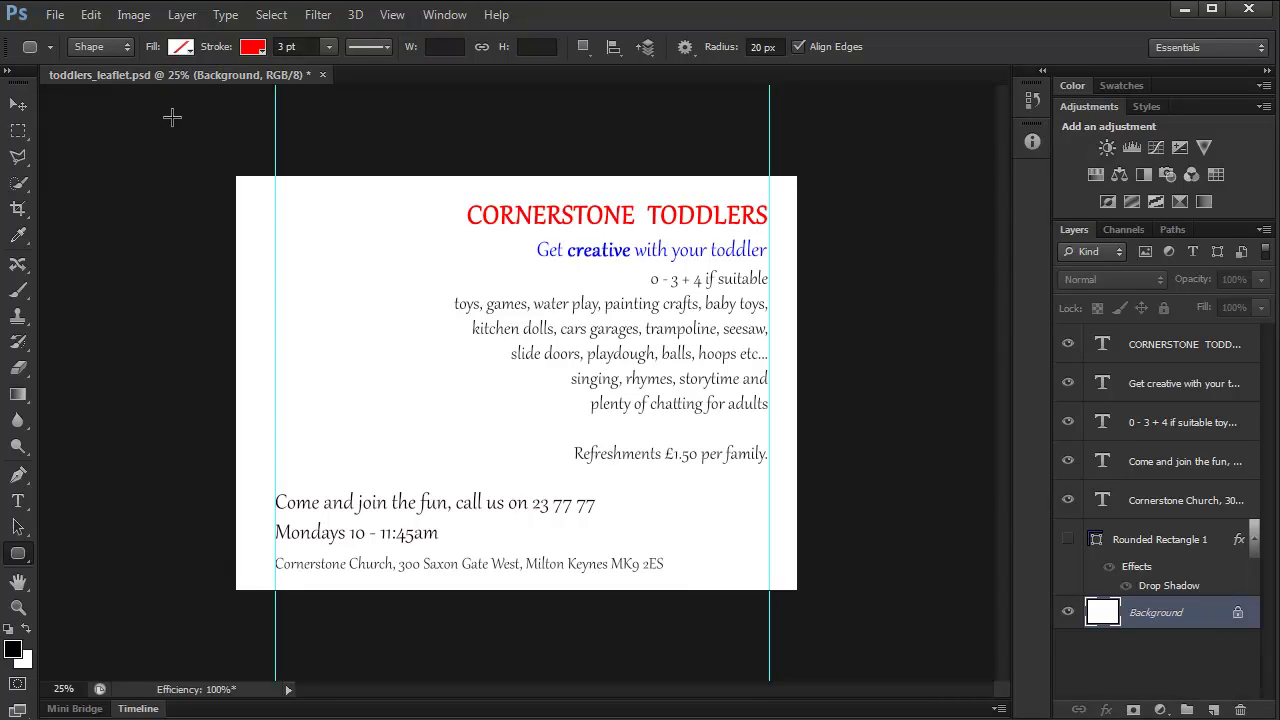
pyautogui.click(189, 49)
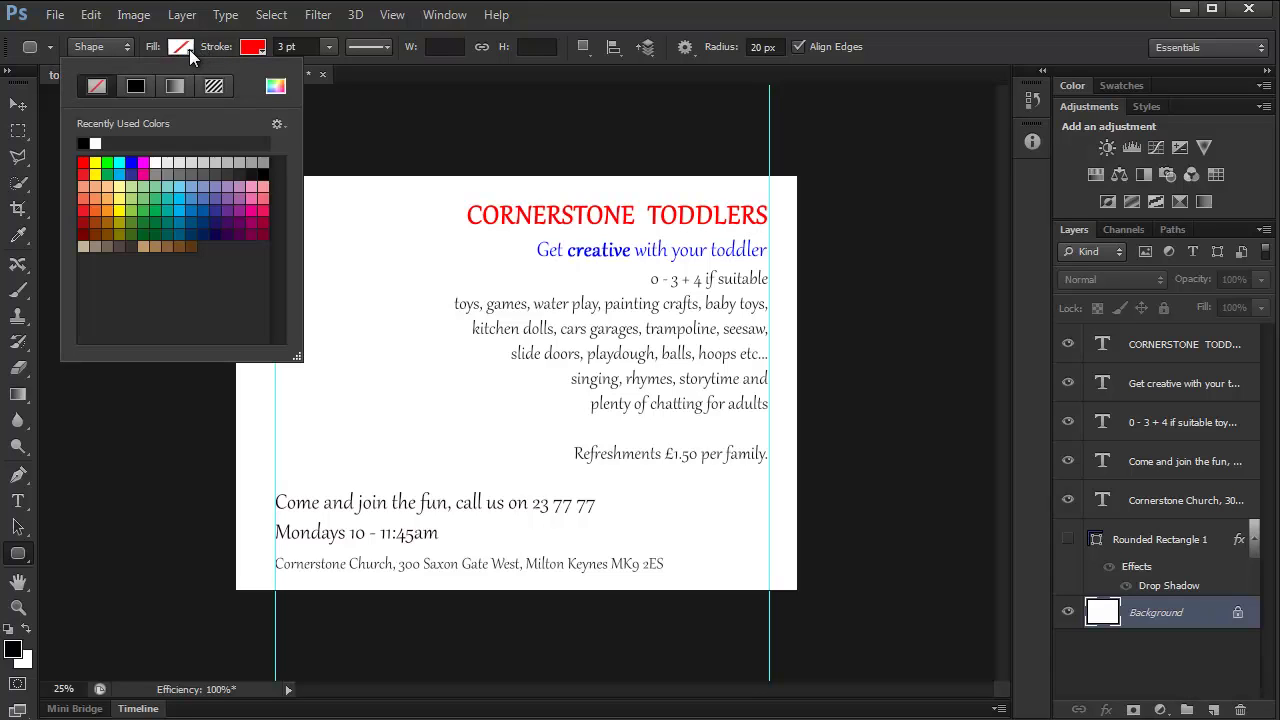
pyautogui.click(131, 163)
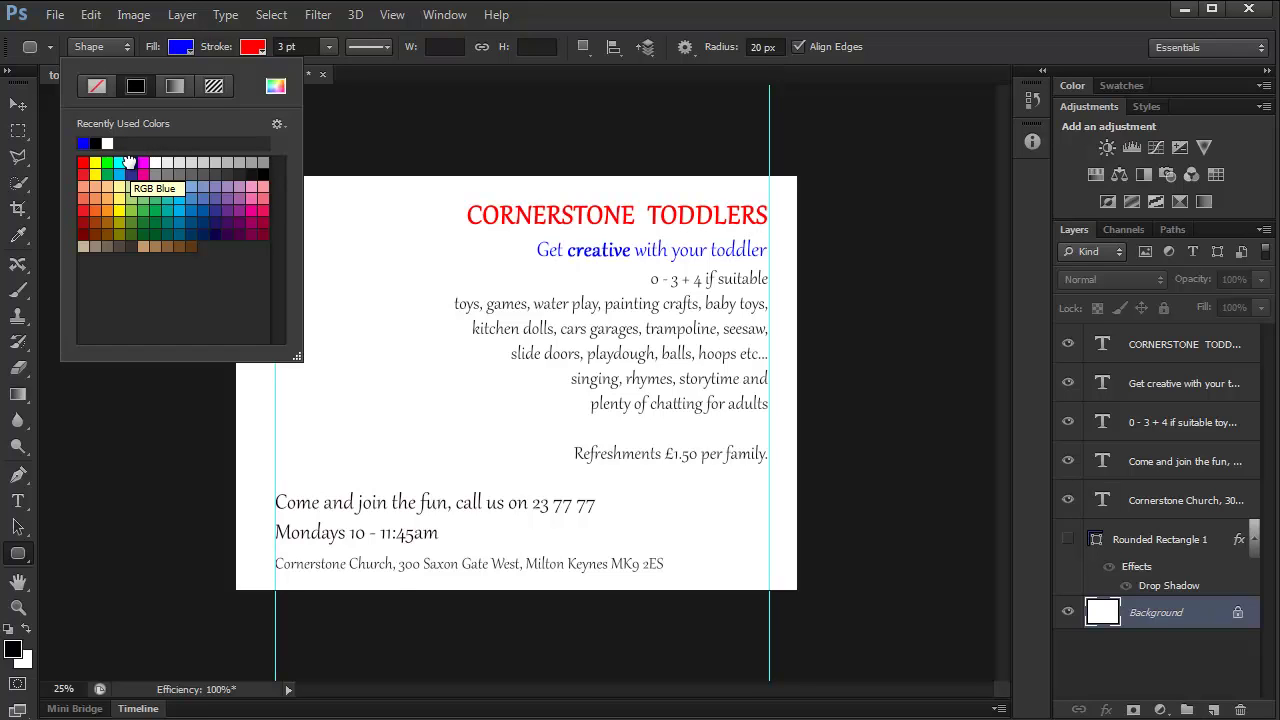
pyautogui.click(259, 52)
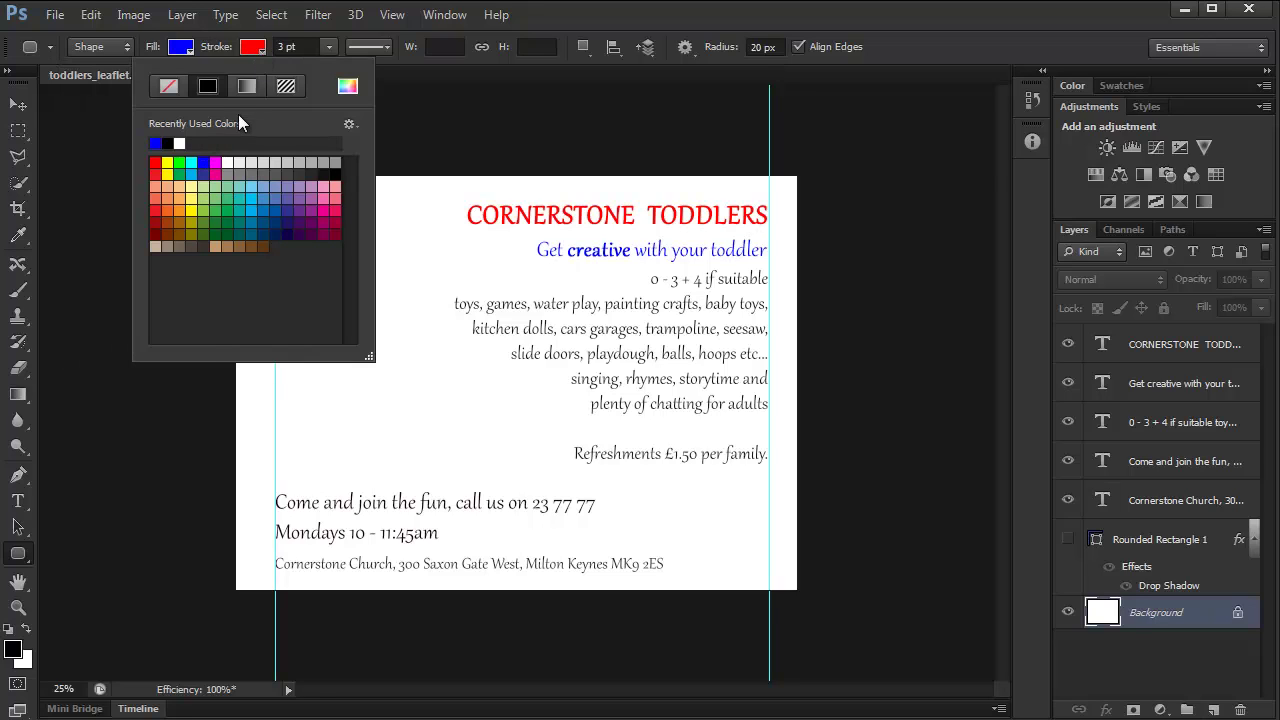
pyautogui.click(203, 172)
pyautogui.click(261, 49)
pyautogui.click(327, 46)
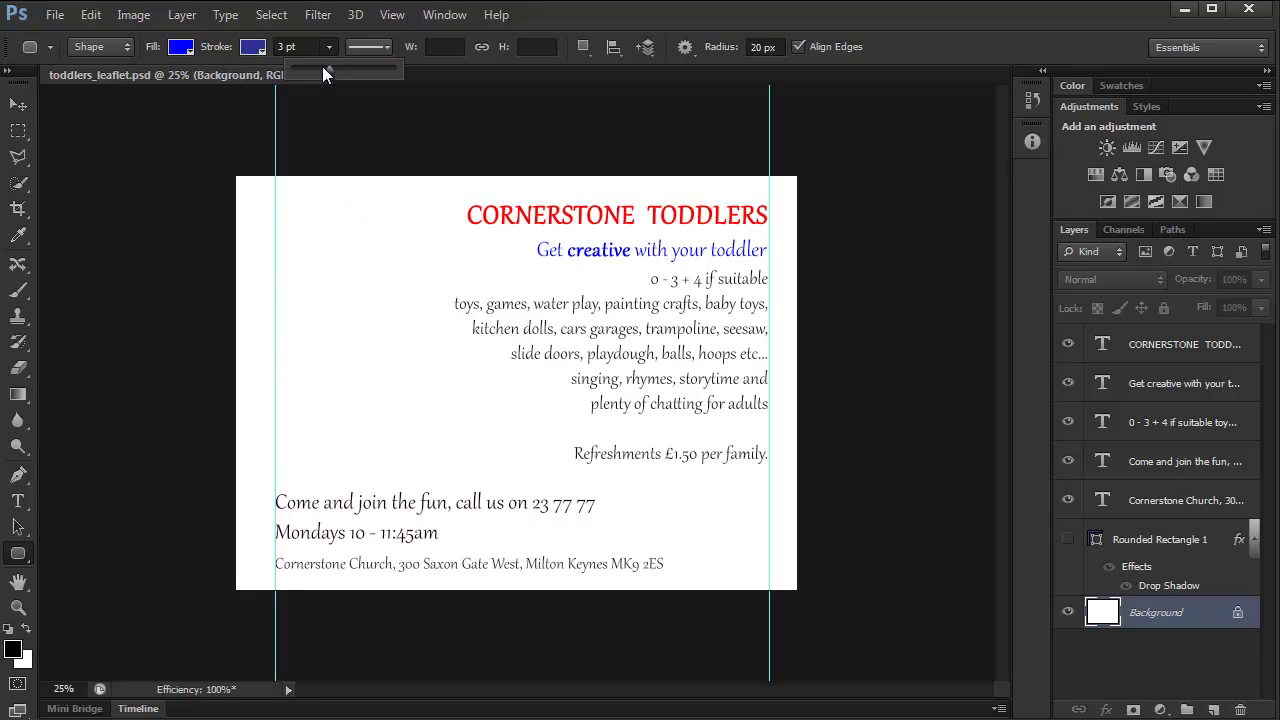
pyautogui.click(326, 46)
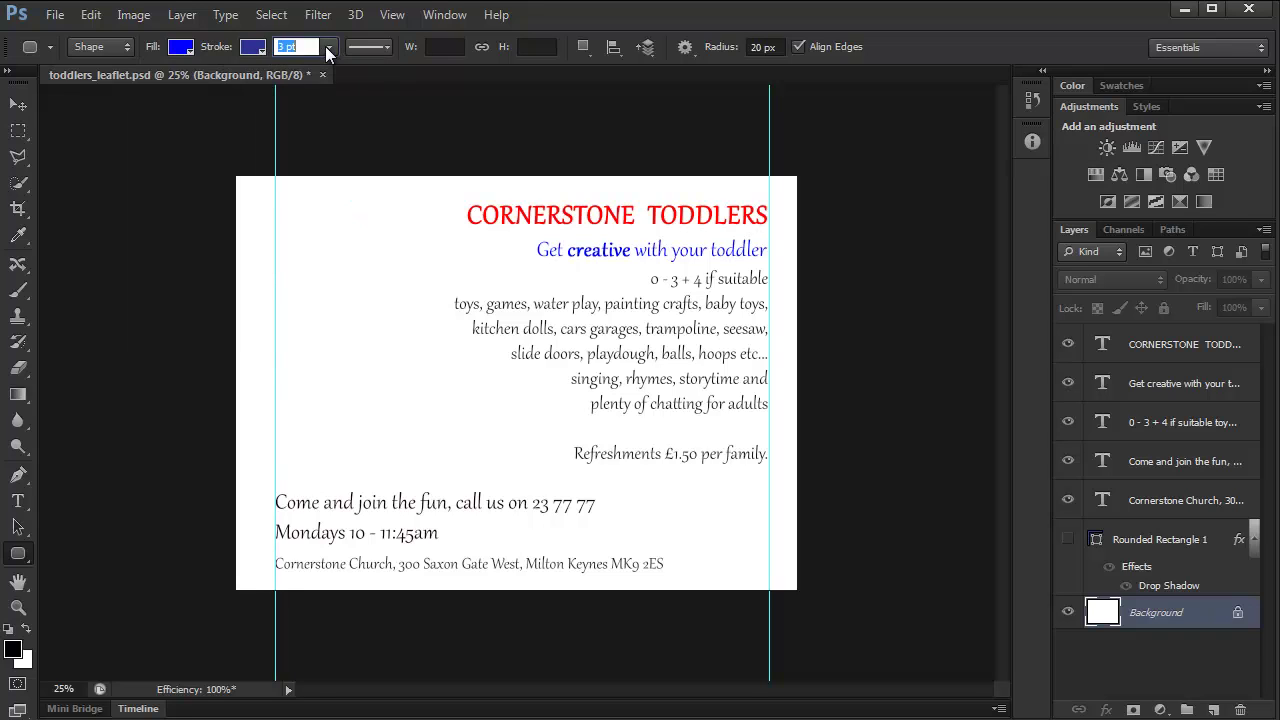
pyautogui.click(379, 46)
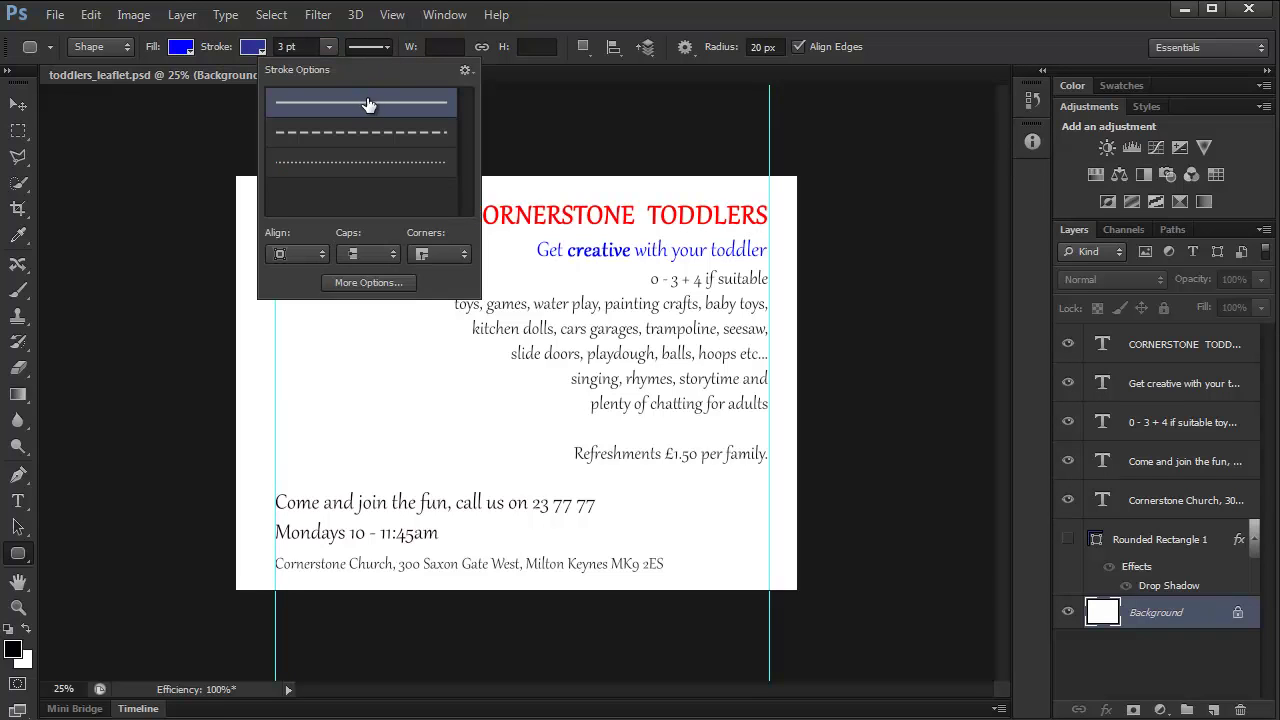
pyautogui.click(385, 49)
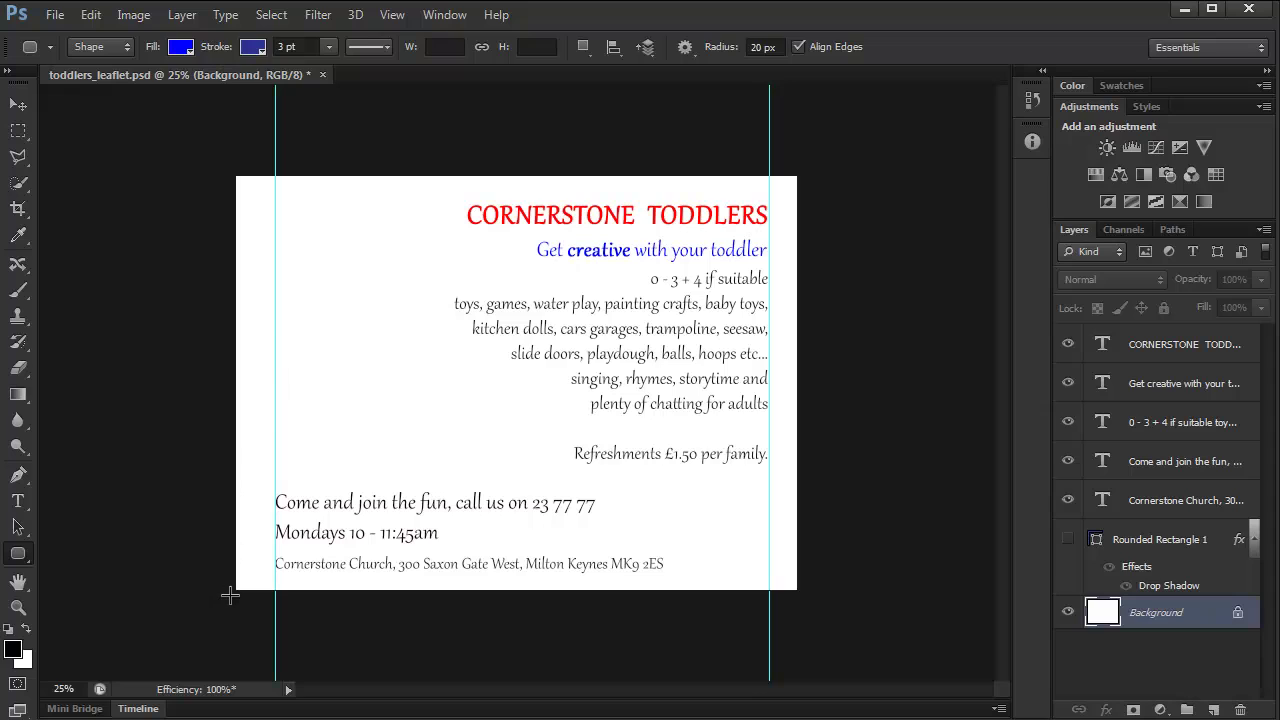
# Step: Draw a rounded rectangle in Shape mode, about 1808 × 460 px, behind the contact text at the leaflet's lower-left corner
pyautogui.click(124, 47)
pyautogui.click(117, 64)
pyautogui.moveTo(223, 590); pyautogui.dragTo(676, 477)
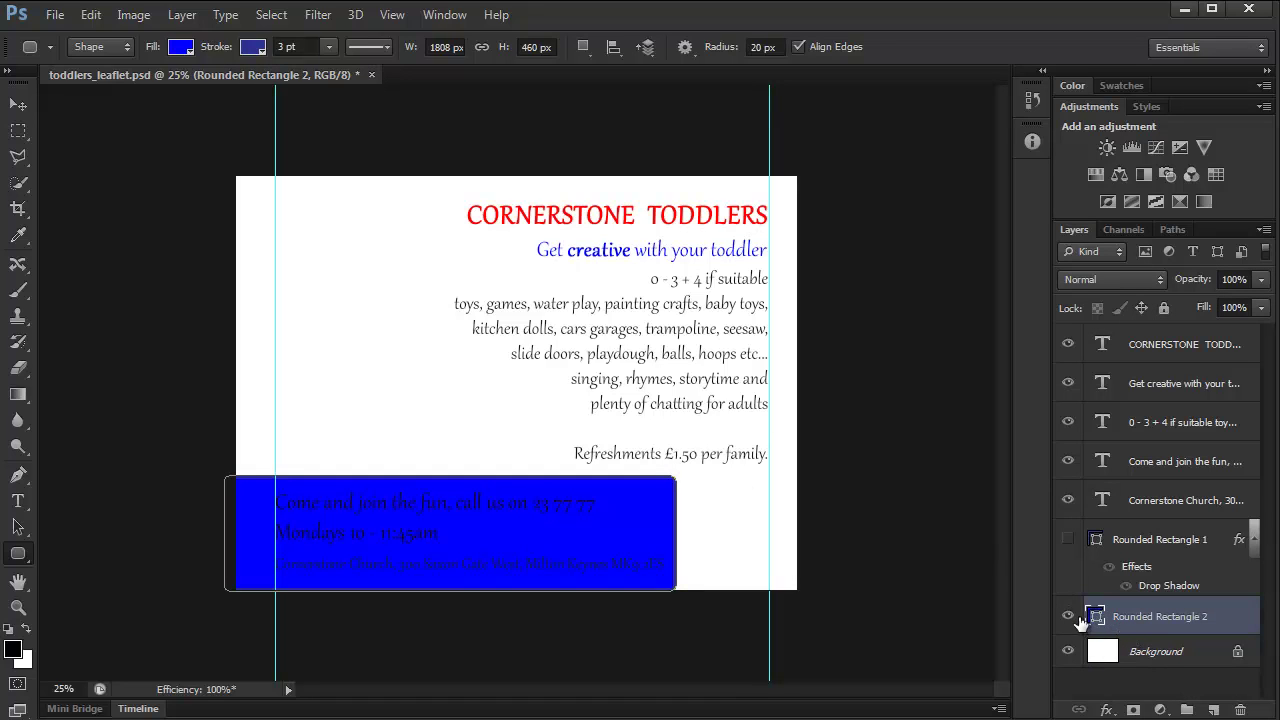
pyautogui.click(1157, 655)
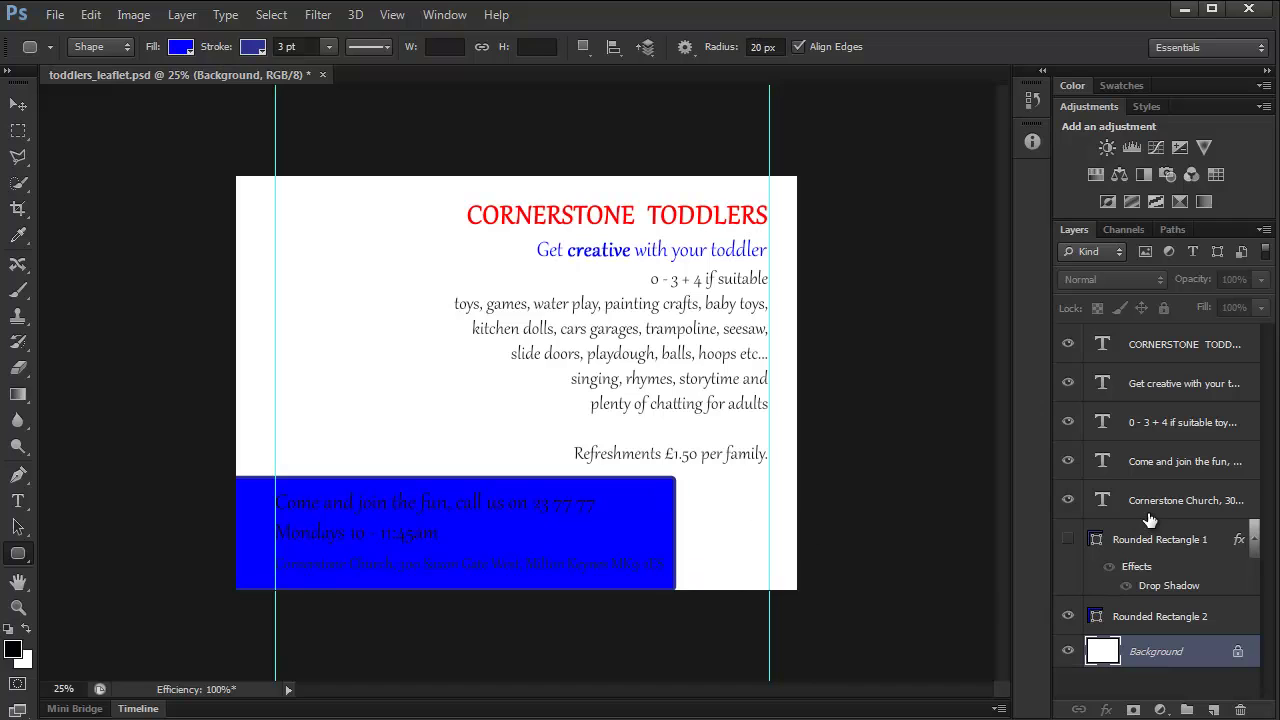
# Step: Change the colour of the "Come and join the fun" text layer to white (#ffffff)
pyautogui.click(1155, 465)
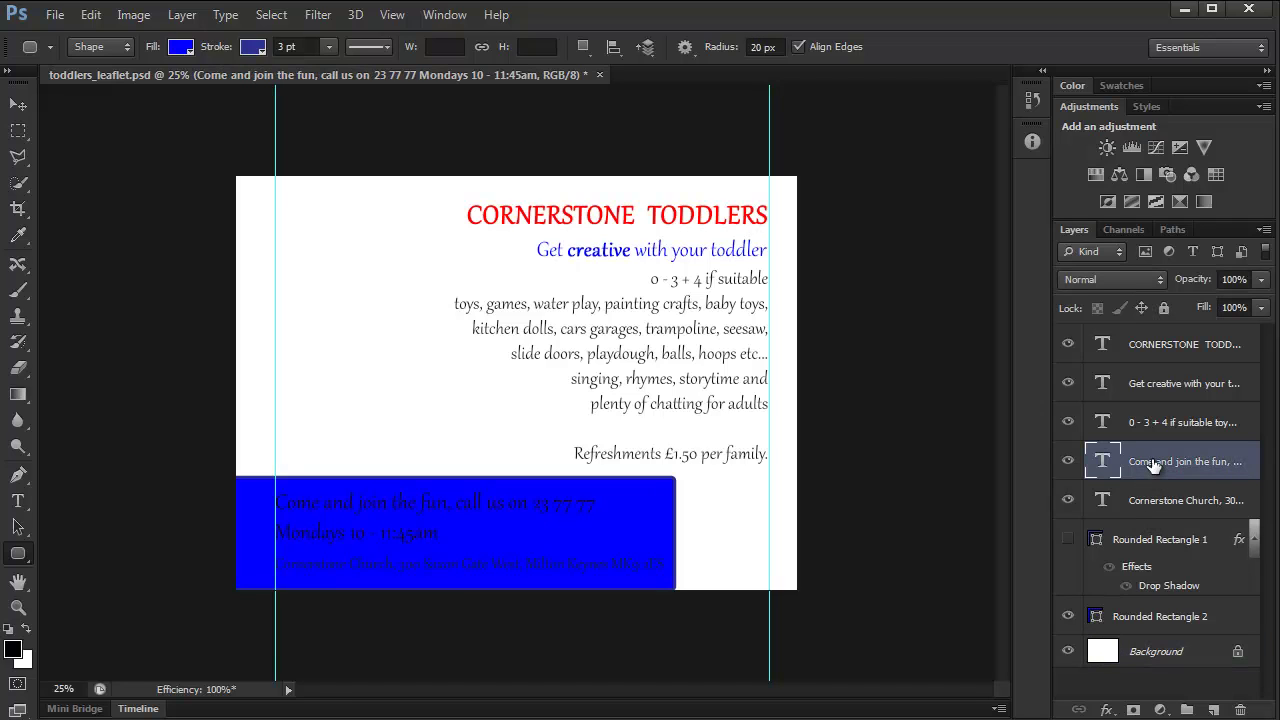
pyautogui.press('t')
pyautogui.click(636, 46)
pyautogui.moveTo(992, 215); pyautogui.dragTo(918, 172)
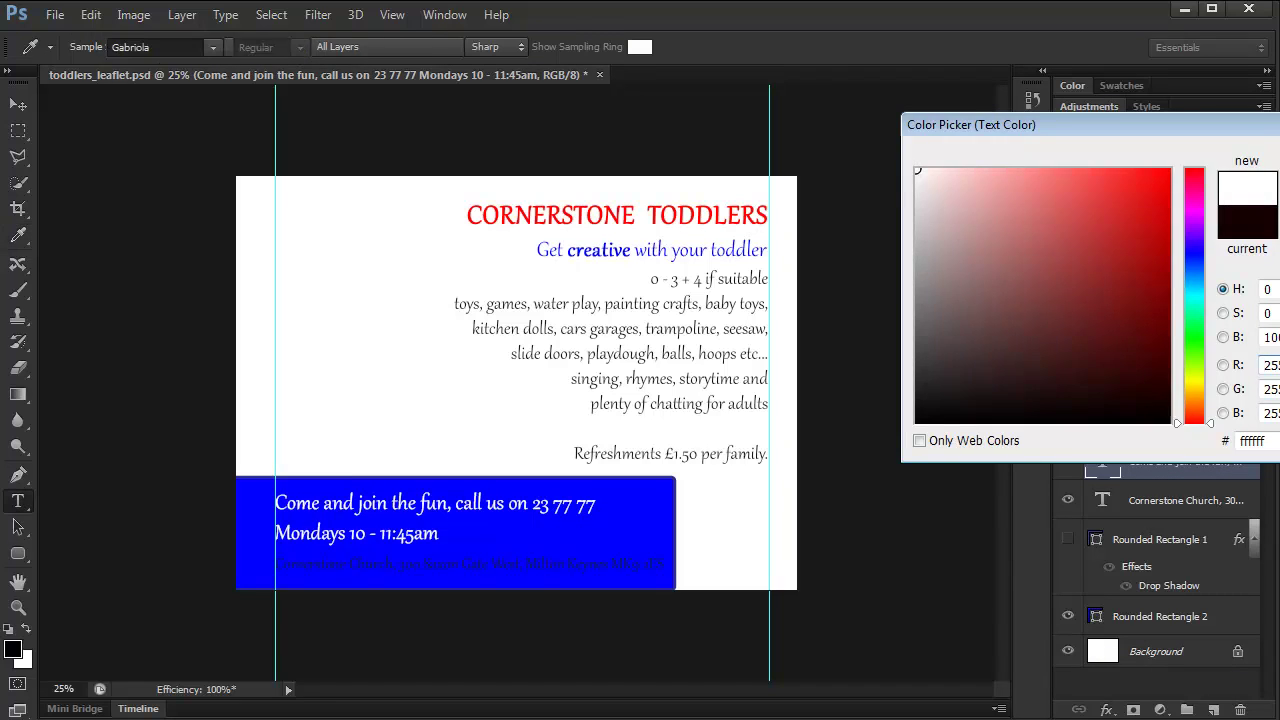
pyautogui.press('Return')
# Step: Change the colour of the church address text layer to white (#ffffff)
pyautogui.click(1174, 499)
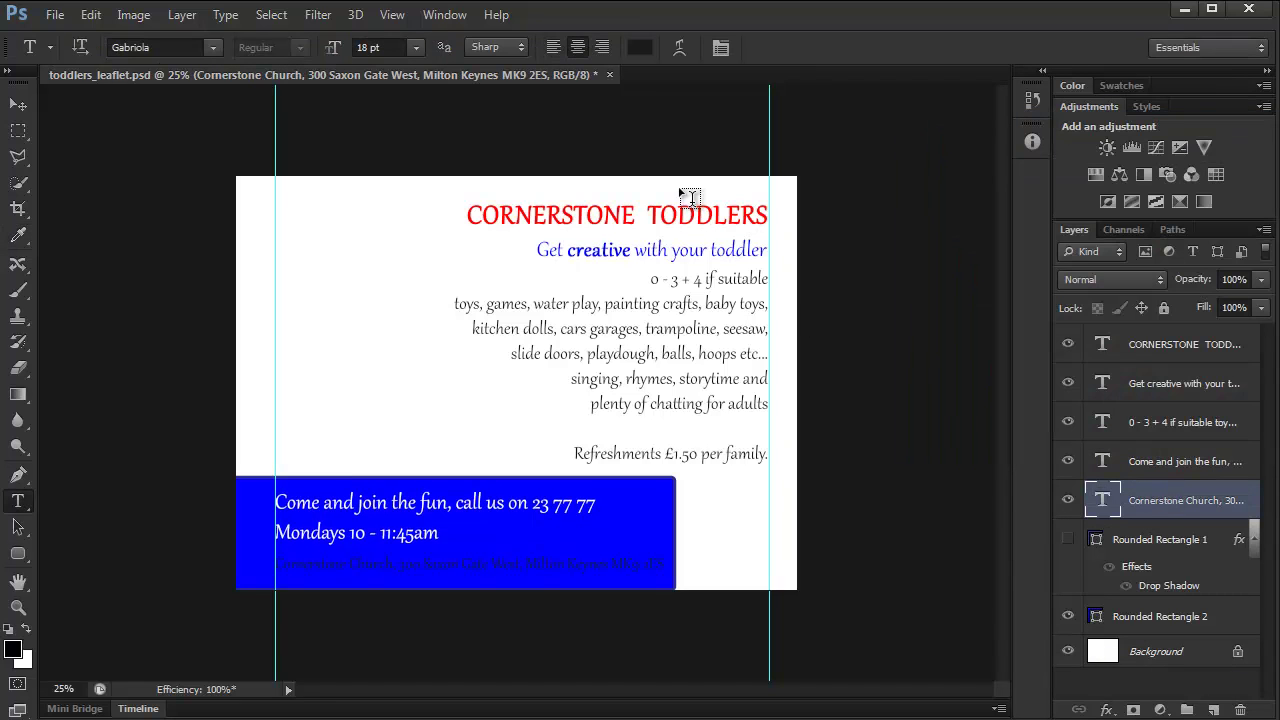
pyautogui.click(640, 50)
pyautogui.click(913, 167)
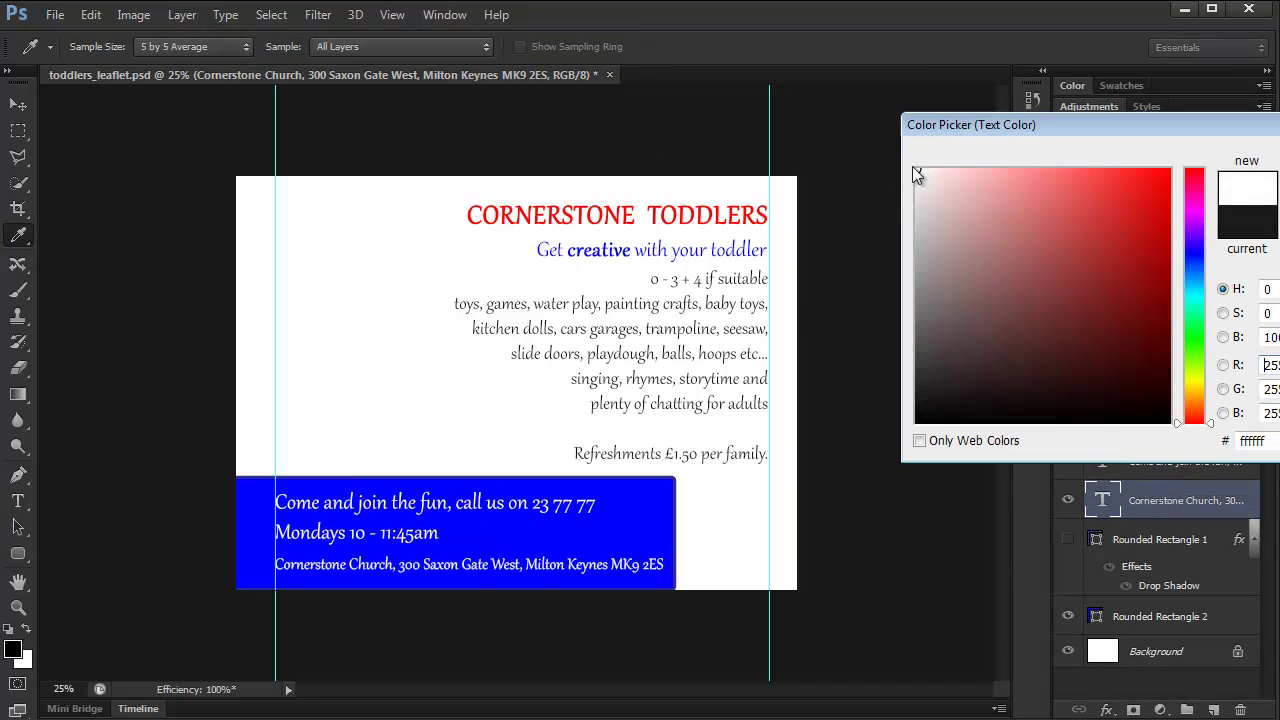
pyautogui.press('Return')
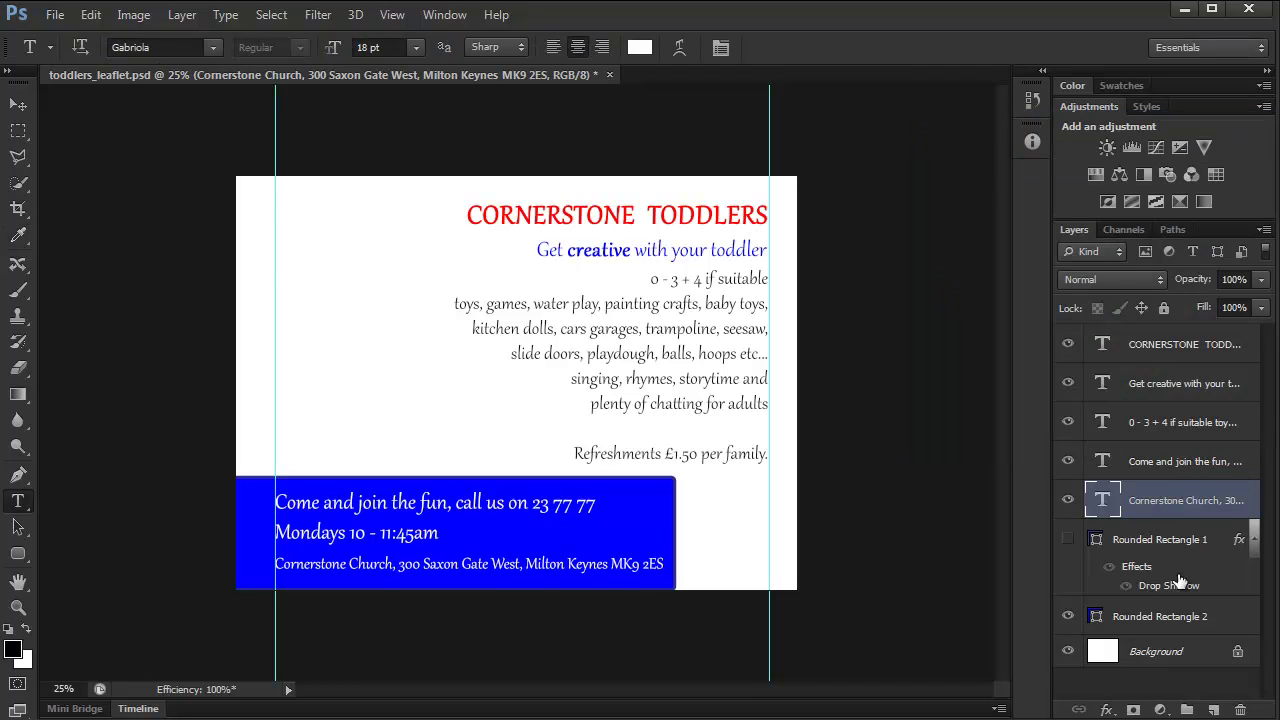
# Step: Add a Drop Shadow to Rounded Rectangle 2 with angle -132°, distance 17 px and size 16 px
pyautogui.click(1161, 615)
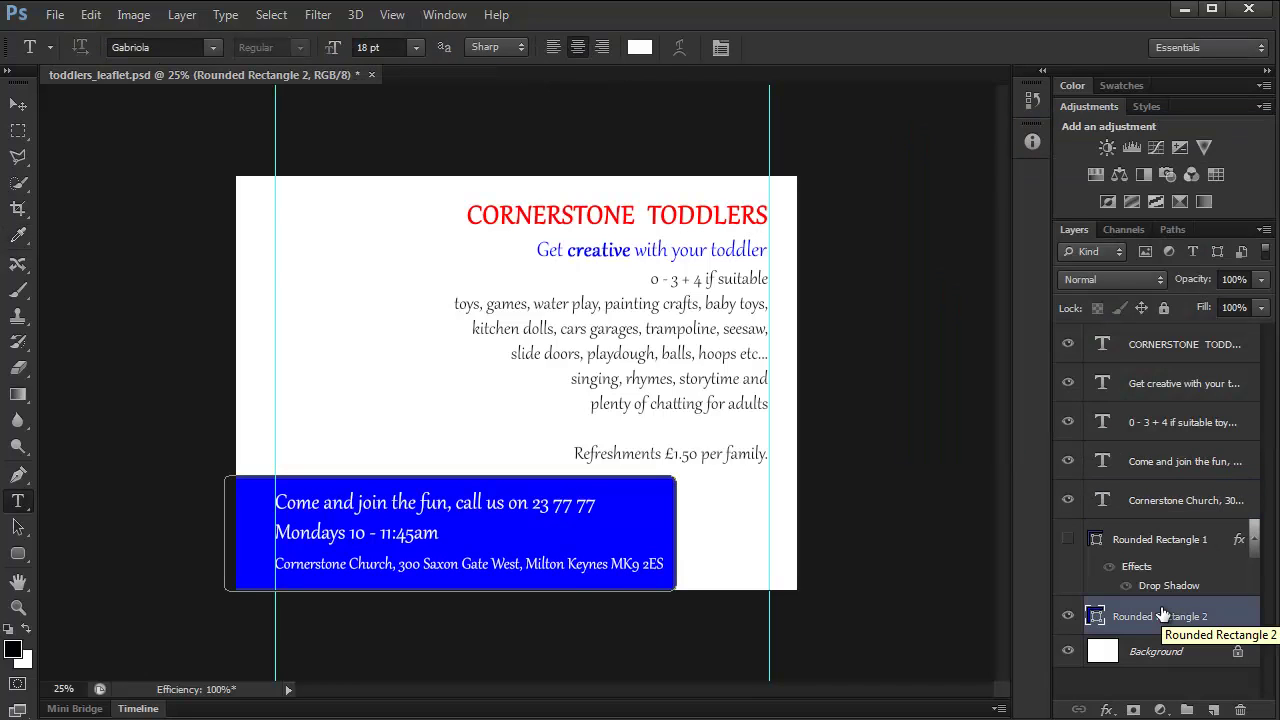
pyautogui.click(1107, 710)
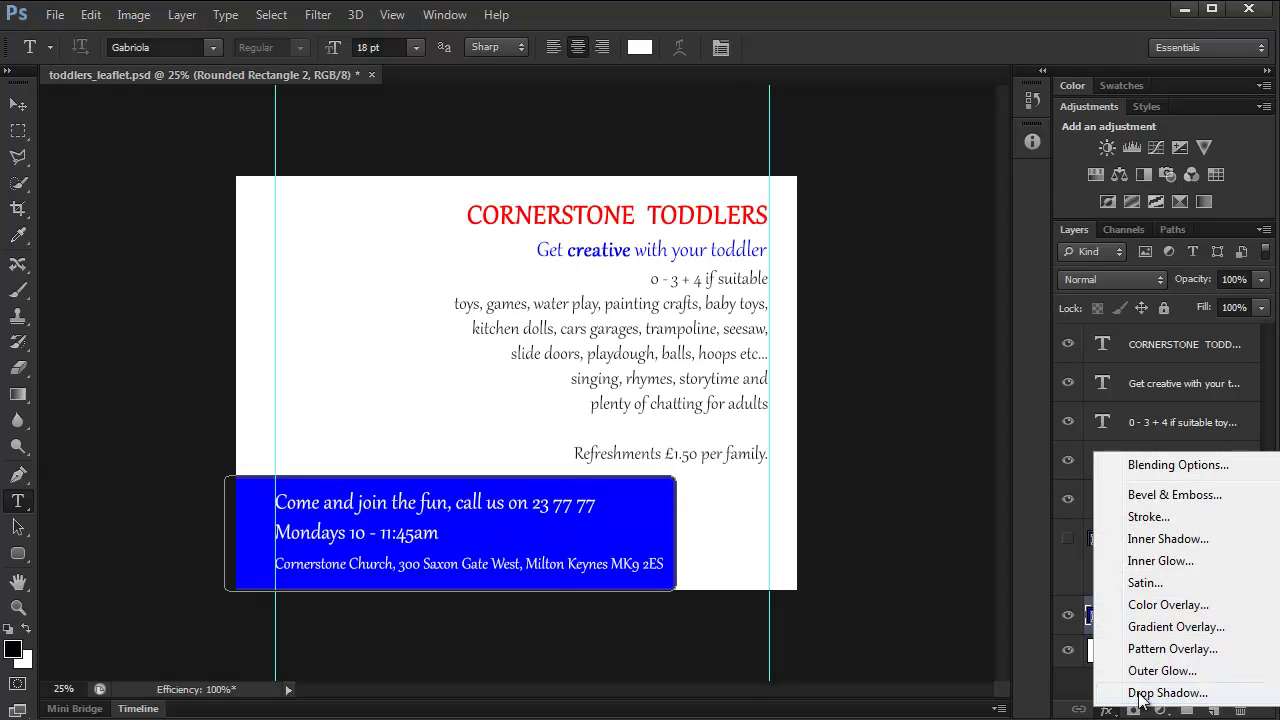
pyautogui.click(1142, 693)
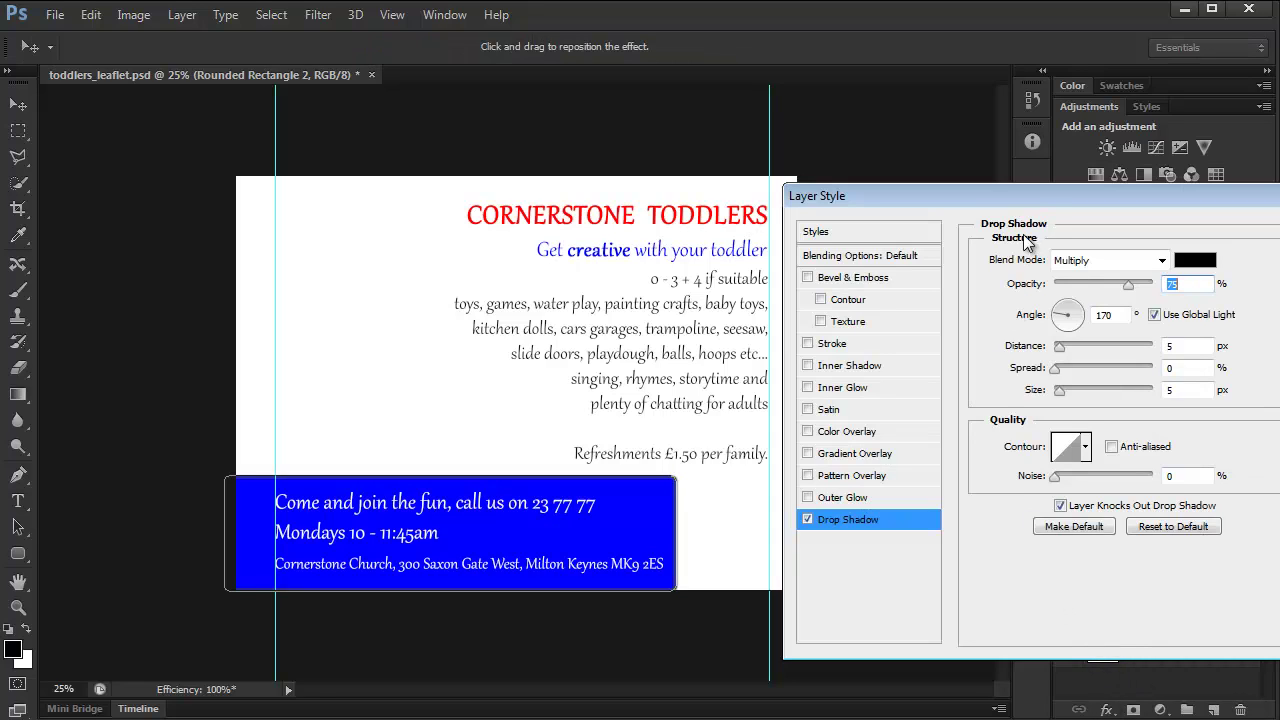
pyautogui.moveTo(1045, 192); pyautogui.dragTo(1057, 174)
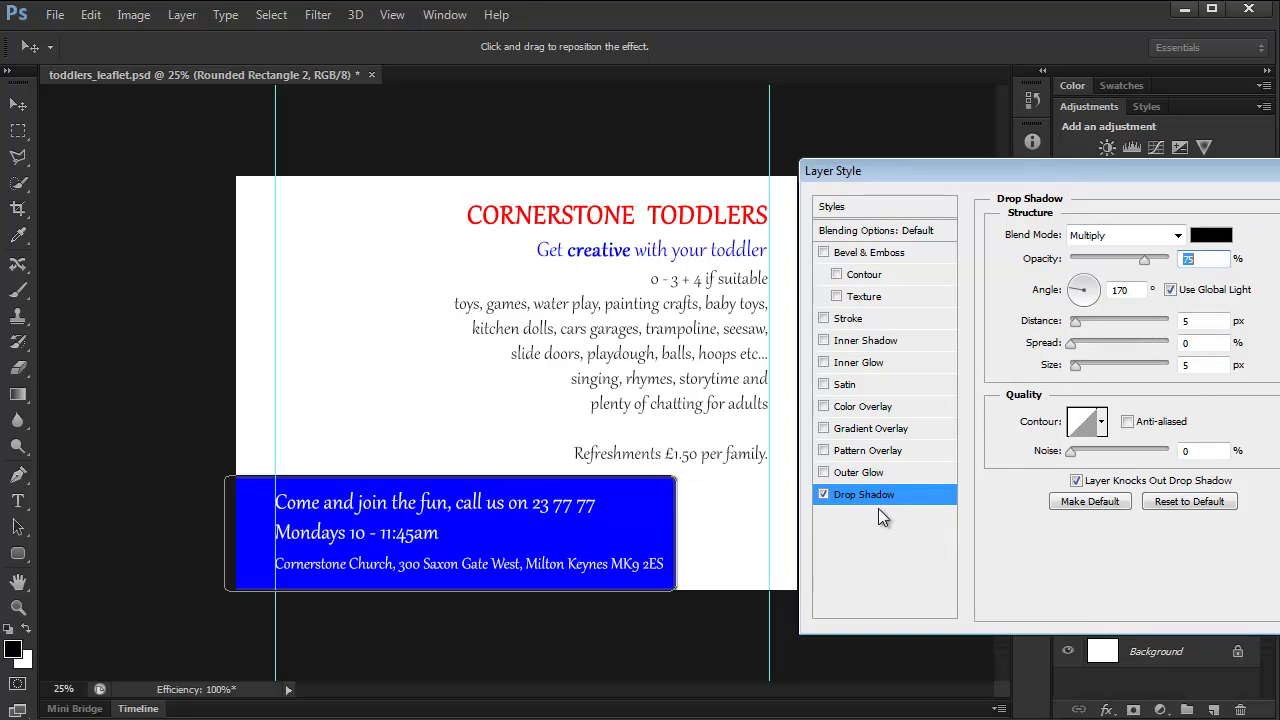
pyautogui.moveTo(1078, 295); pyautogui.dragTo(1085, 372)
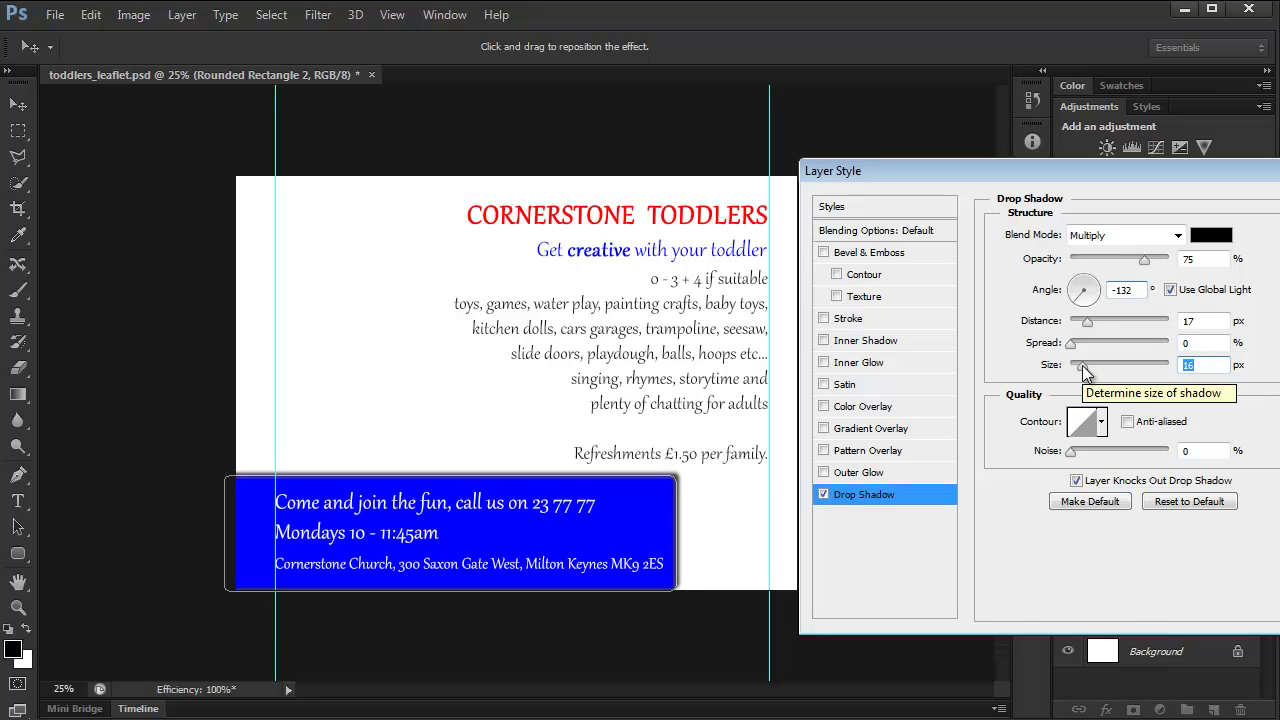
pyautogui.click(1279, 205)
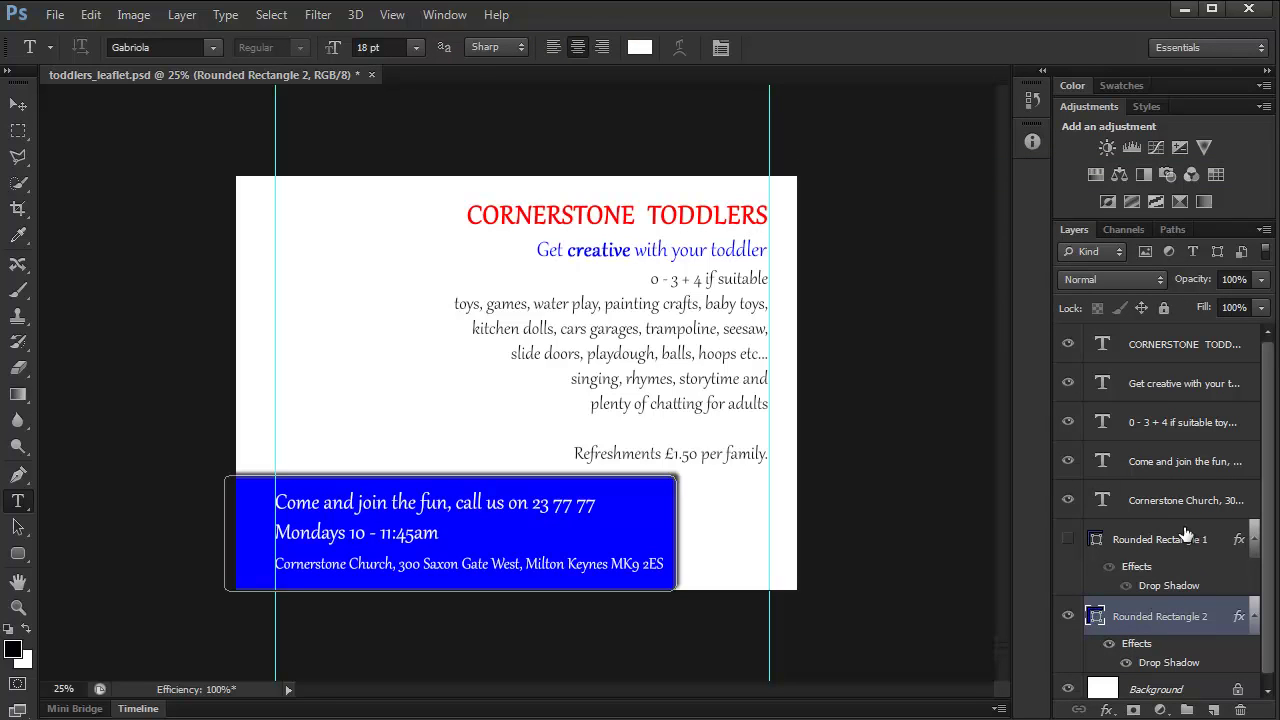
pyautogui.click(1172, 538)
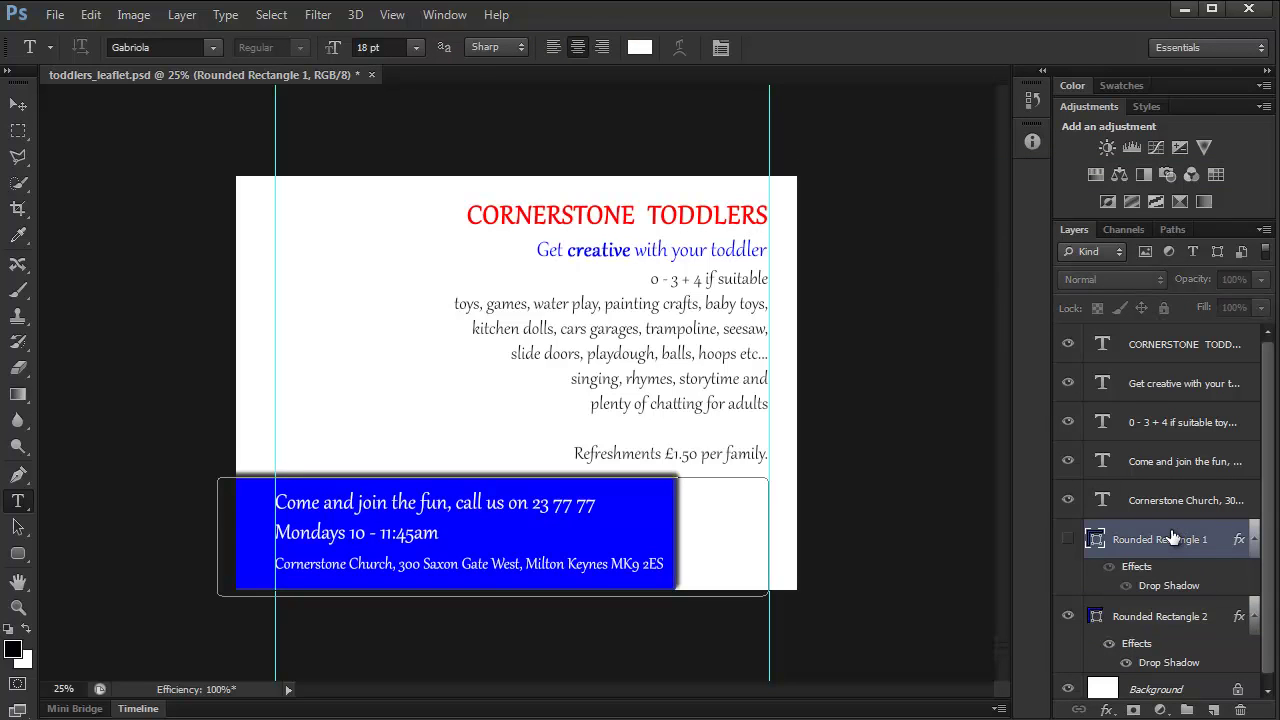
pyautogui.click(1148, 466)
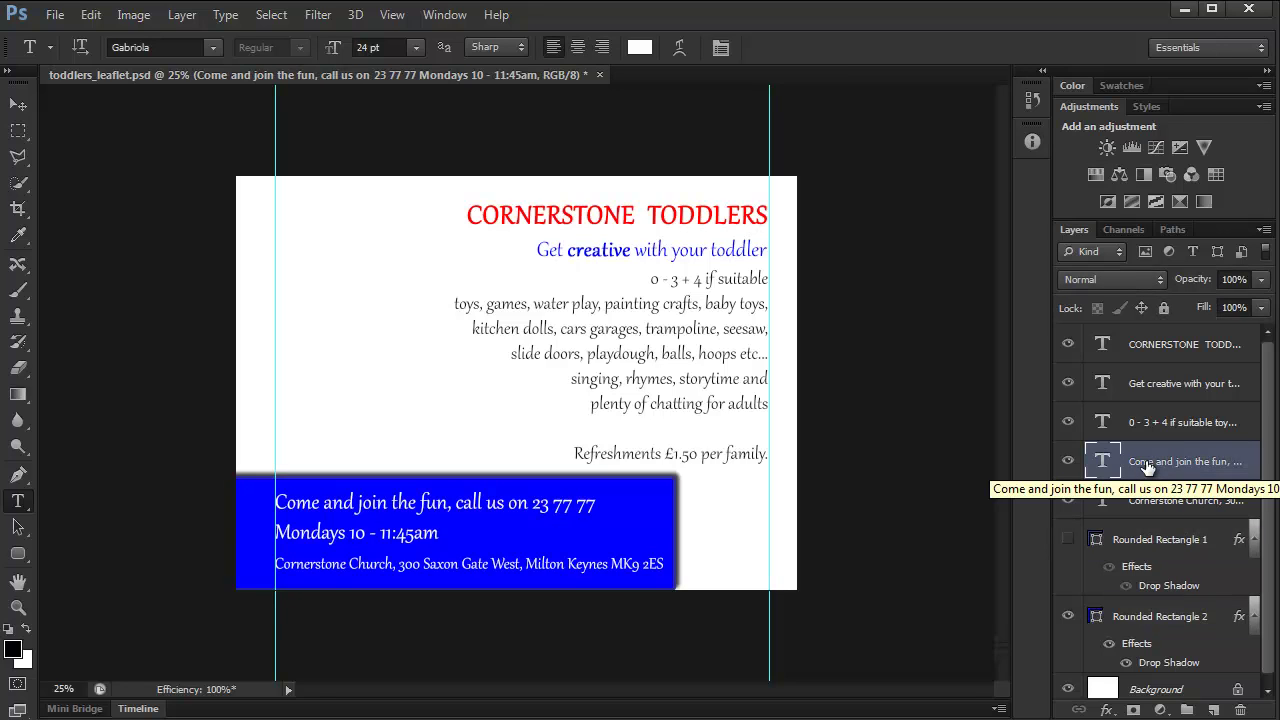
# Step: Add a Bevel & Emboss effect to Rounded Rectangle 2 with a size of 18 px
pyautogui.click(1155, 620)
pyautogui.click(1106, 709)
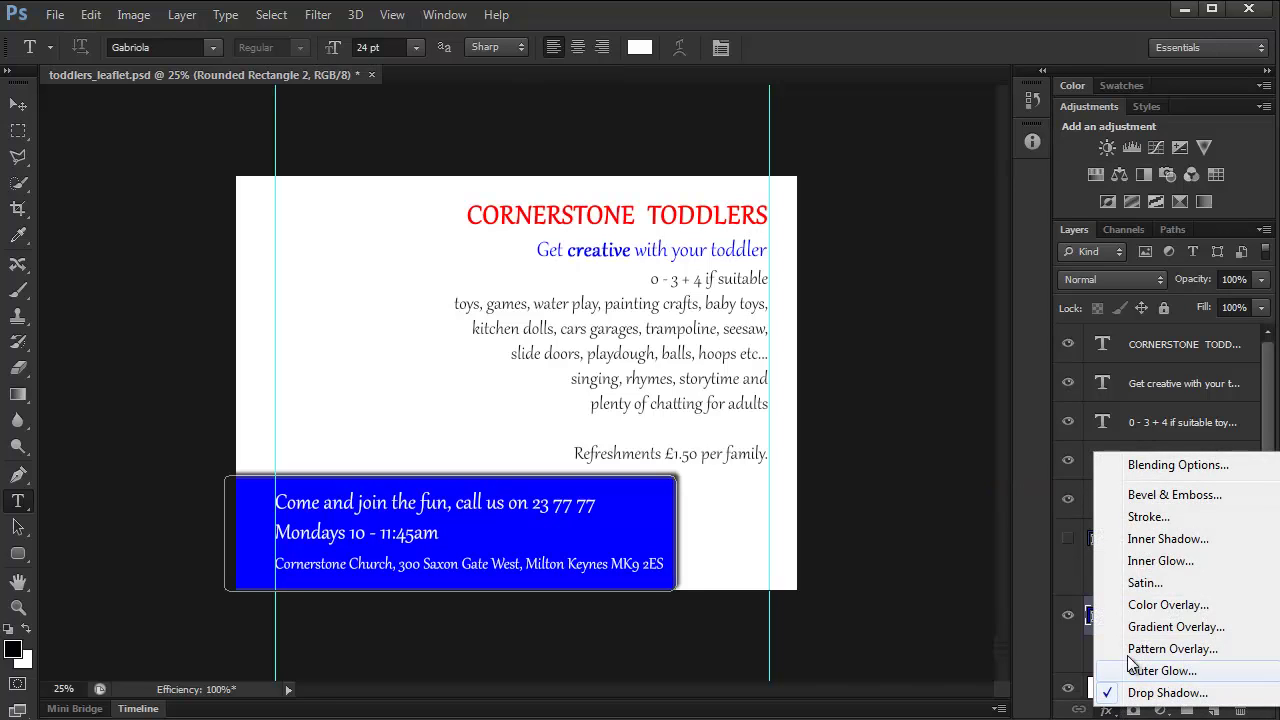
pyautogui.click(1188, 500)
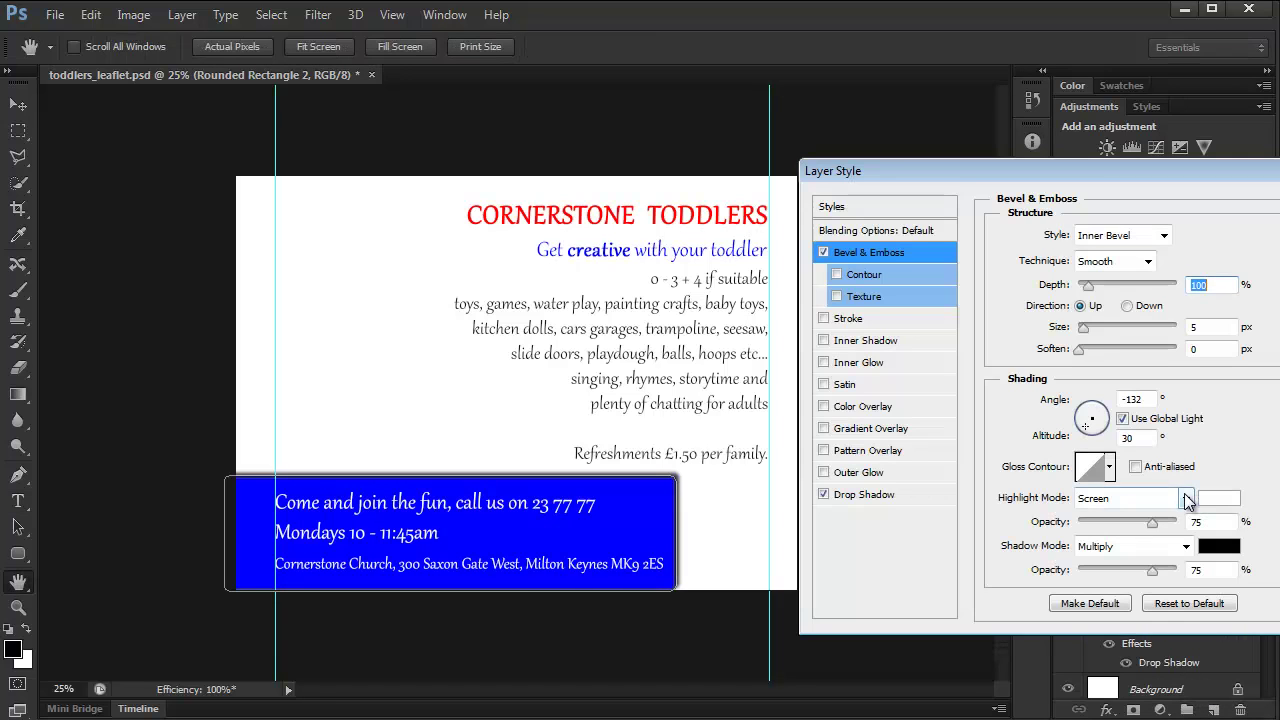
pyautogui.moveTo(1059, 166); pyautogui.dragTo(1029, 158)
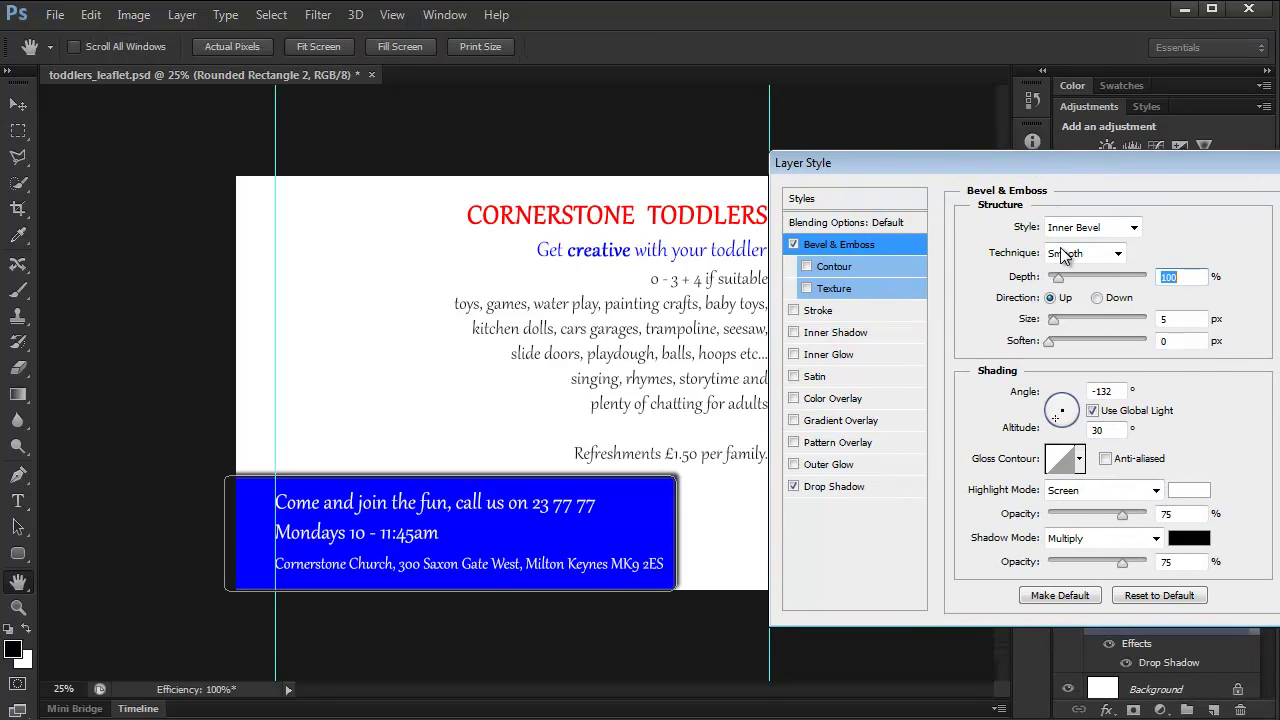
pyautogui.moveTo(1057, 318); pyautogui.dragTo(1065, 329)
# Step: Try the Outer Bevel, Emboss, Pillow Emboss and Stroke Emboss styles on the rectangle, then restore Inner Bevel
pyautogui.click(1135, 230)
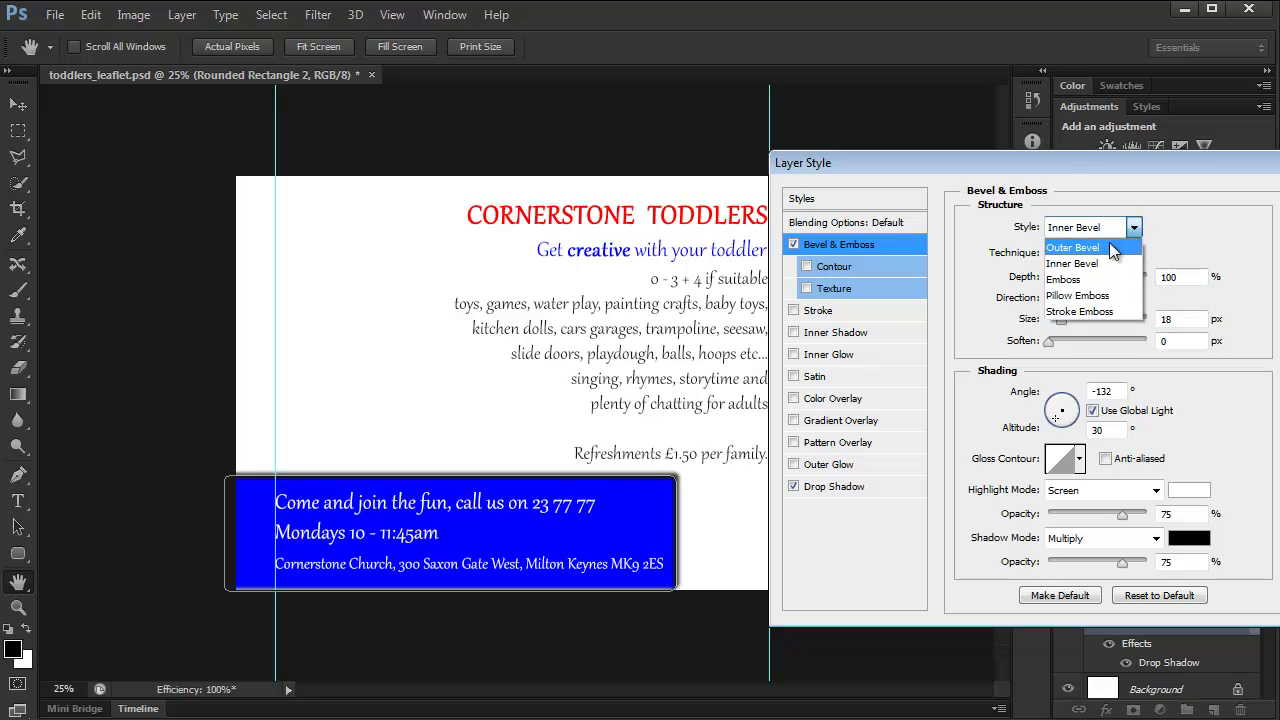
pyautogui.click(1112, 250)
pyautogui.click(1133, 228)
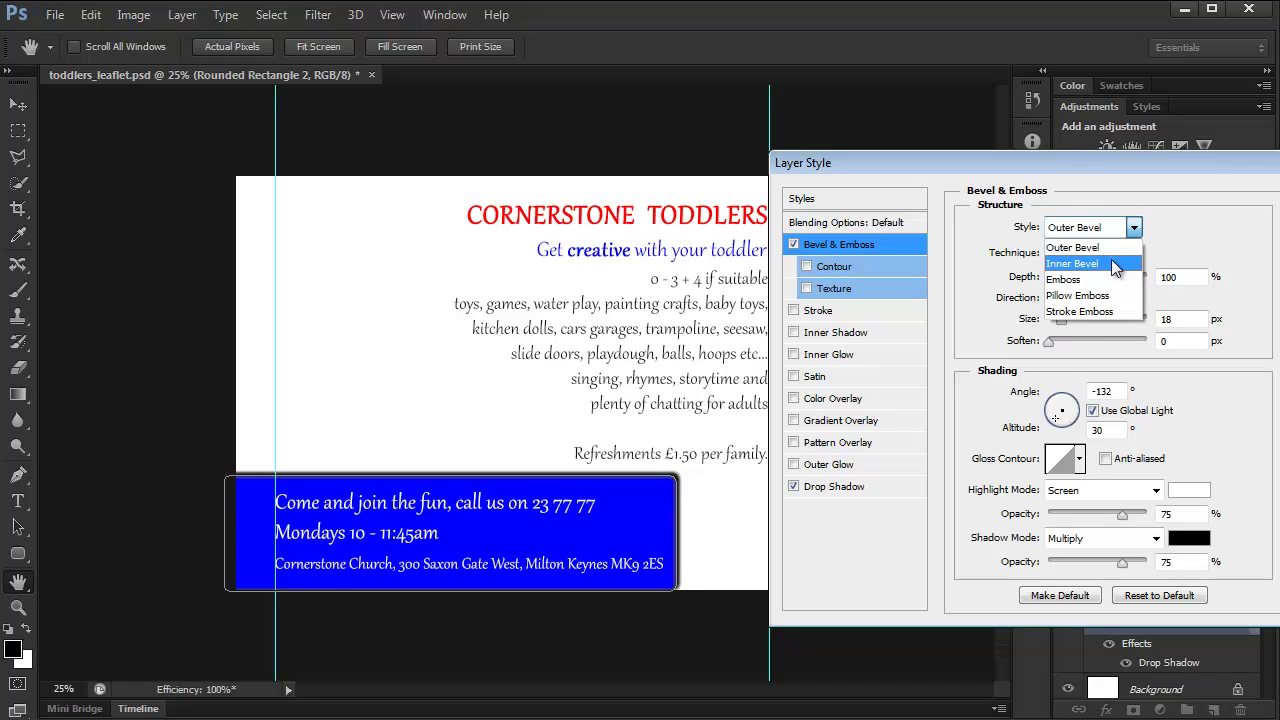
pyautogui.click(1108, 278)
pyautogui.click(1133, 228)
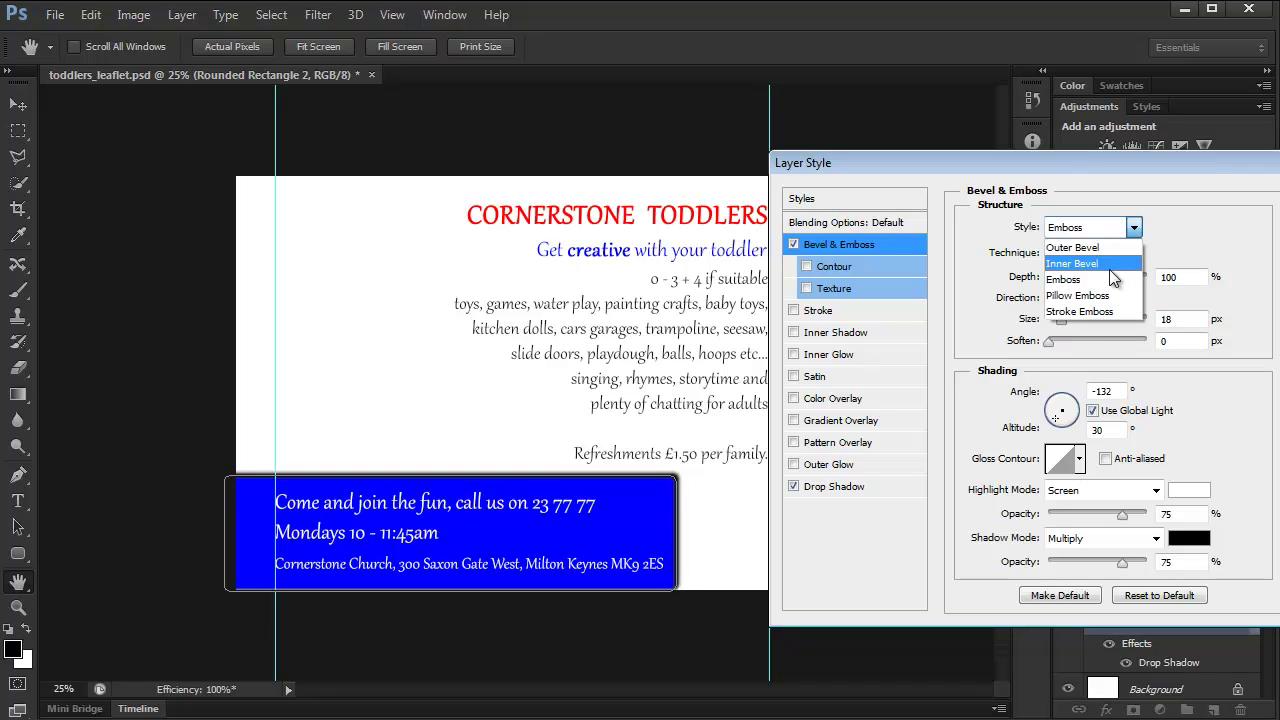
pyautogui.click(1105, 292)
pyautogui.click(1133, 228)
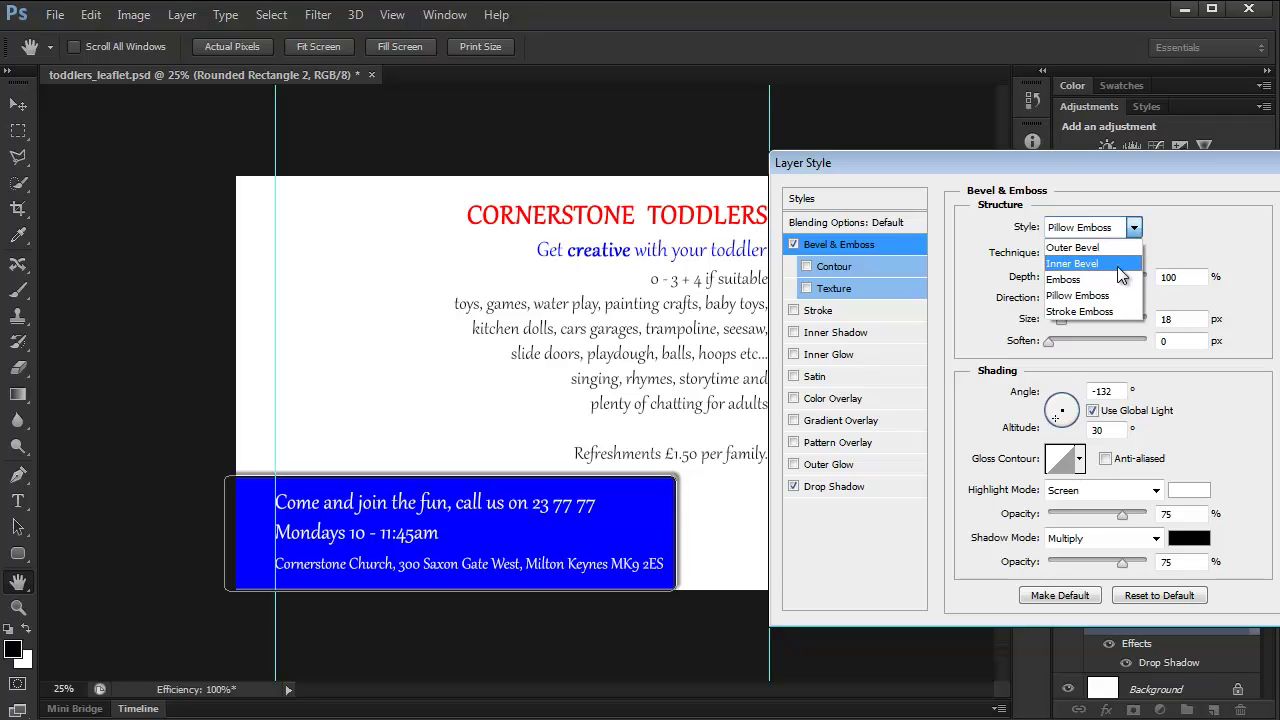
pyautogui.click(1110, 306)
pyautogui.click(1133, 228)
pyautogui.click(1106, 264)
# Step: Try the Chisel Hard and Chisel Soft techniques on the rectangle's bevel and restore Smooth
pyautogui.click(1118, 253)
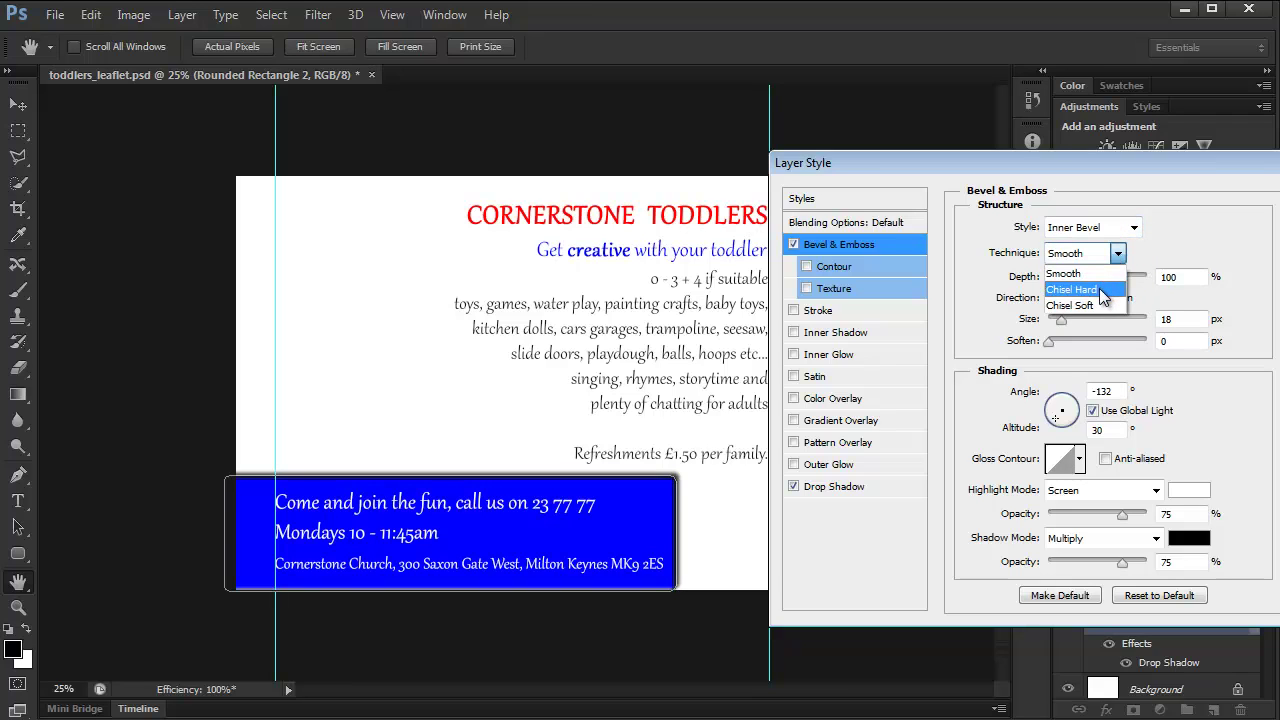
pyautogui.click(1071, 289)
pyautogui.click(1117, 253)
pyautogui.click(1098, 304)
pyautogui.click(1117, 253)
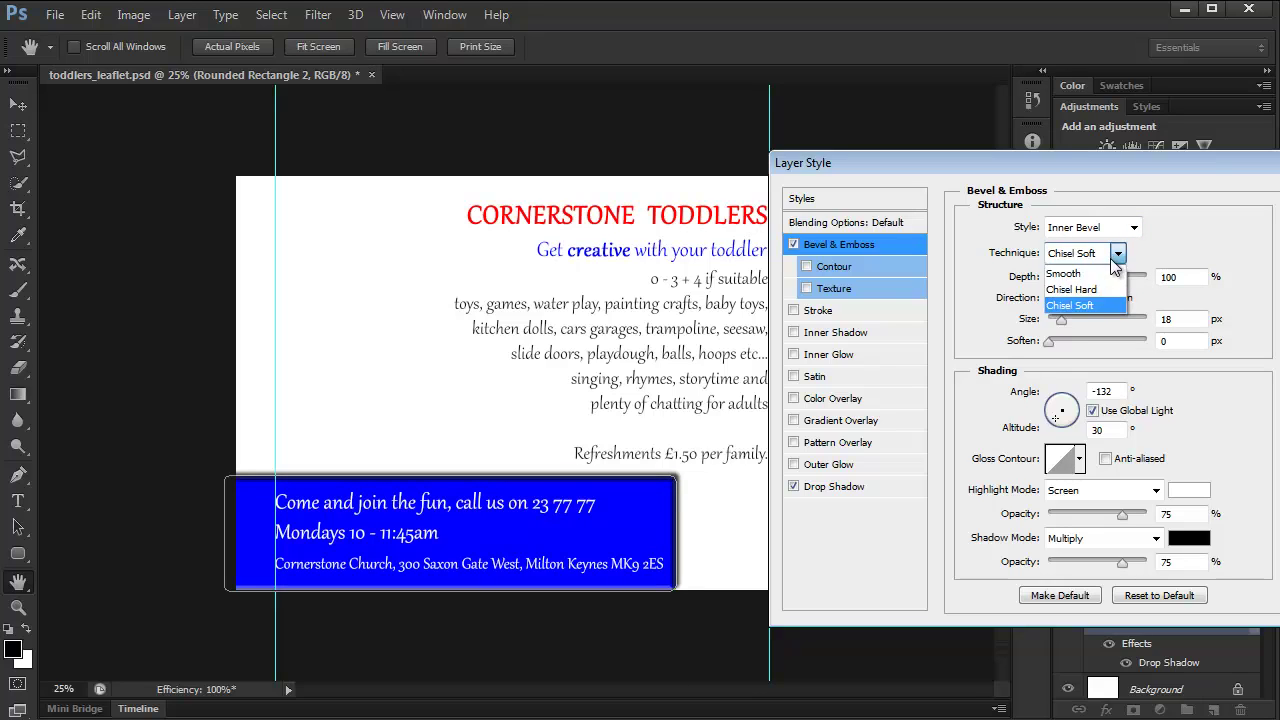
pyautogui.click(1098, 271)
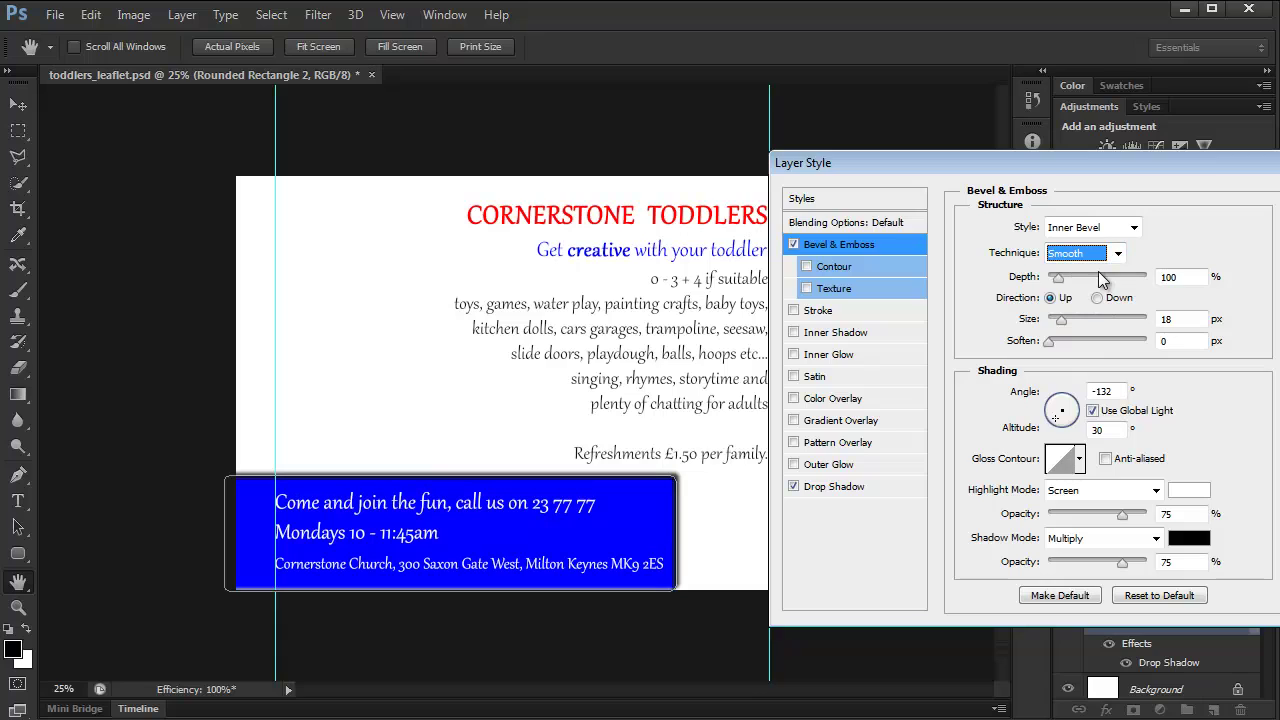
# Step: Set the rectangle bevel's Soften to 2 px, apply the layer style and select the Background layer
pyautogui.click(1050, 341)
pyautogui.moveTo(1050, 341); pyautogui.dragTo(1062, 342)
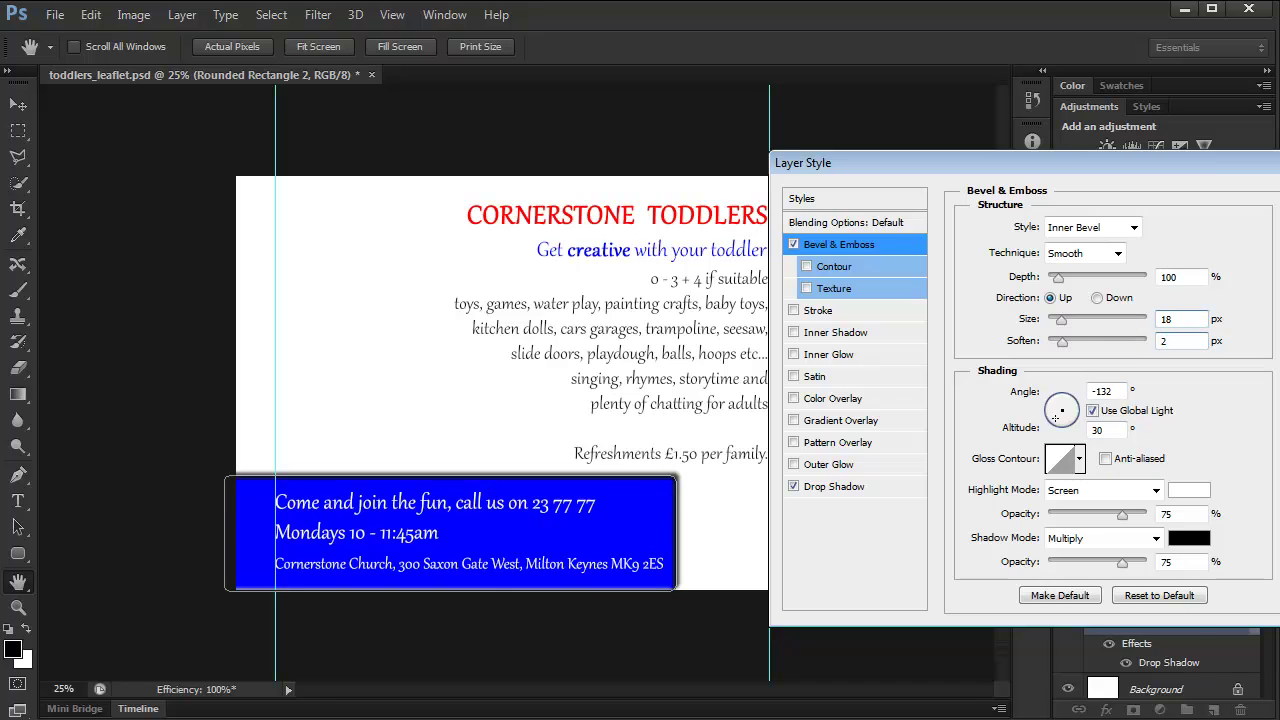
pyautogui.press('Return')
pyautogui.scroll(-1, 1266, 600)
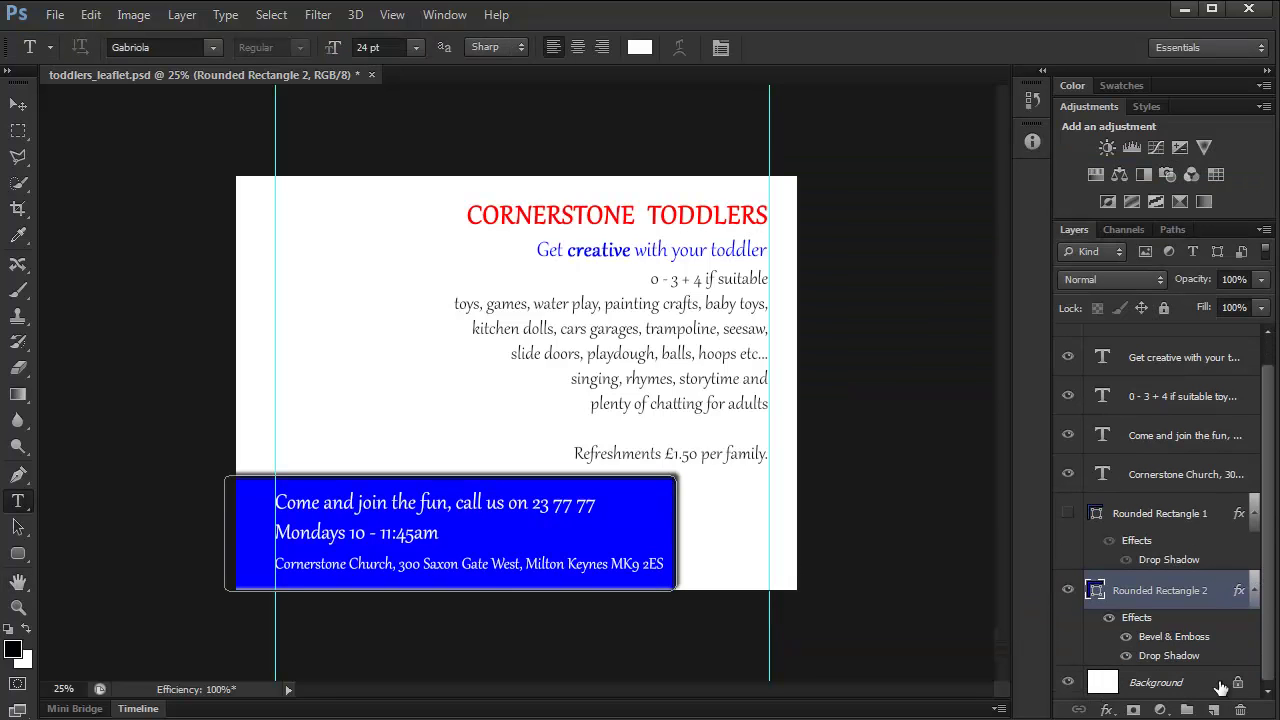
pyautogui.click(1186, 688)
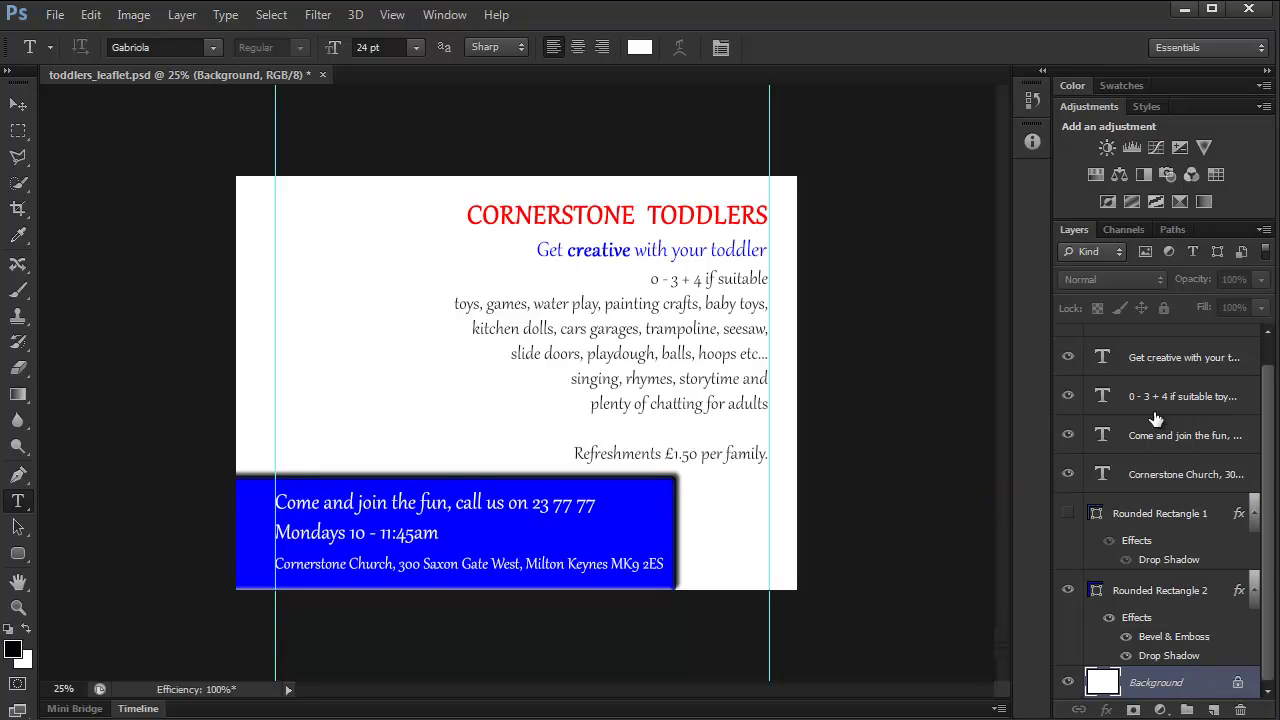
# Step: Add a smooth Outer Bevel of size 6 px to the "Come and join the fun" text layer and copy it to the church address text layer
pyautogui.click(1152, 440)
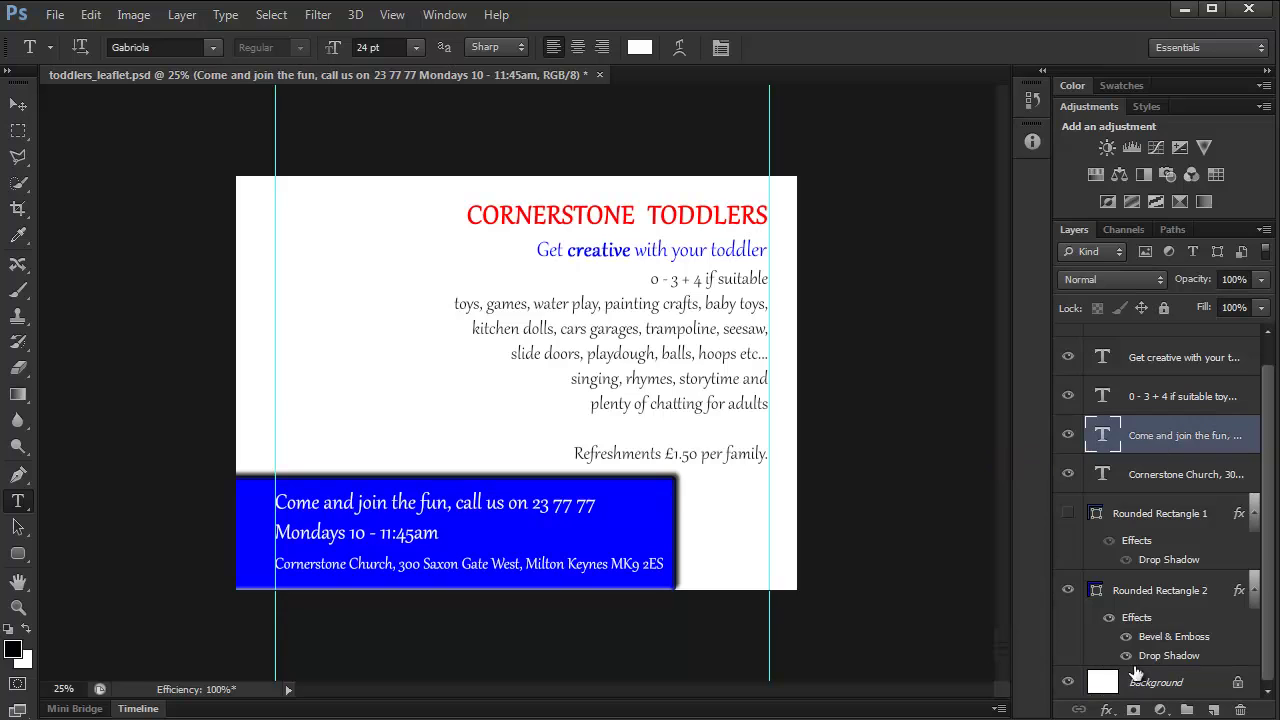
pyautogui.click(1117, 711)
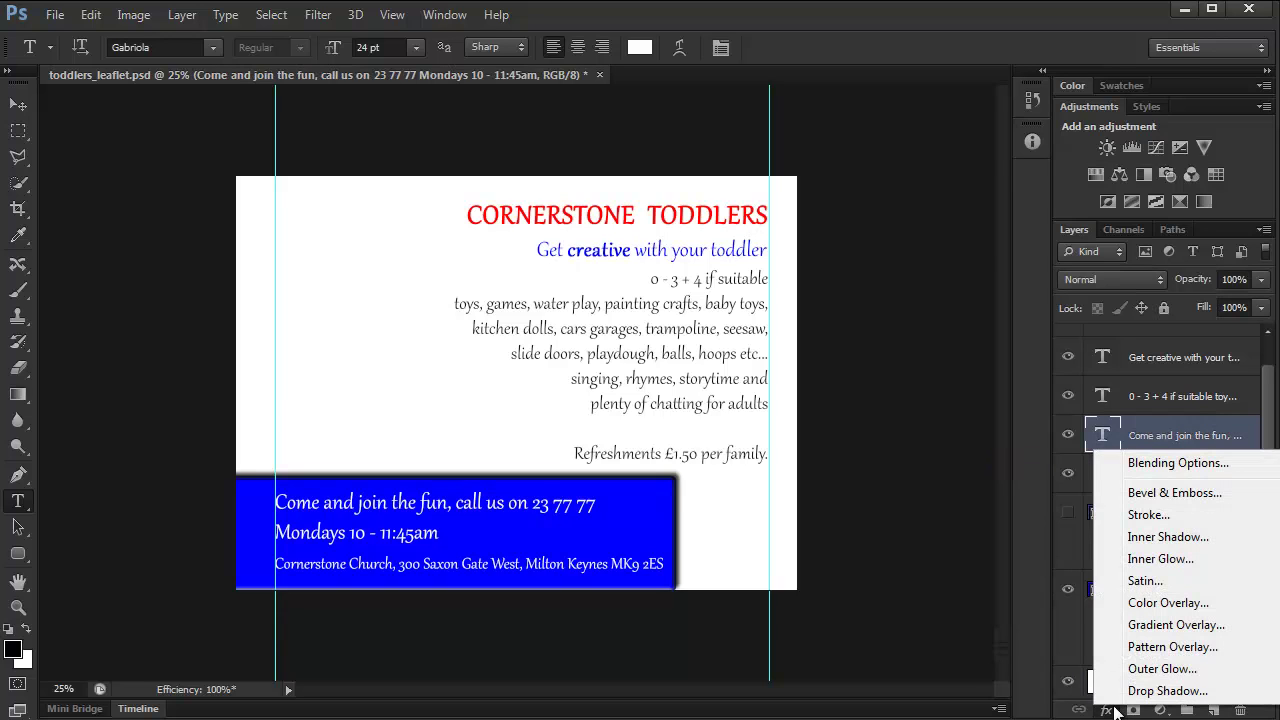
pyautogui.click(1168, 493)
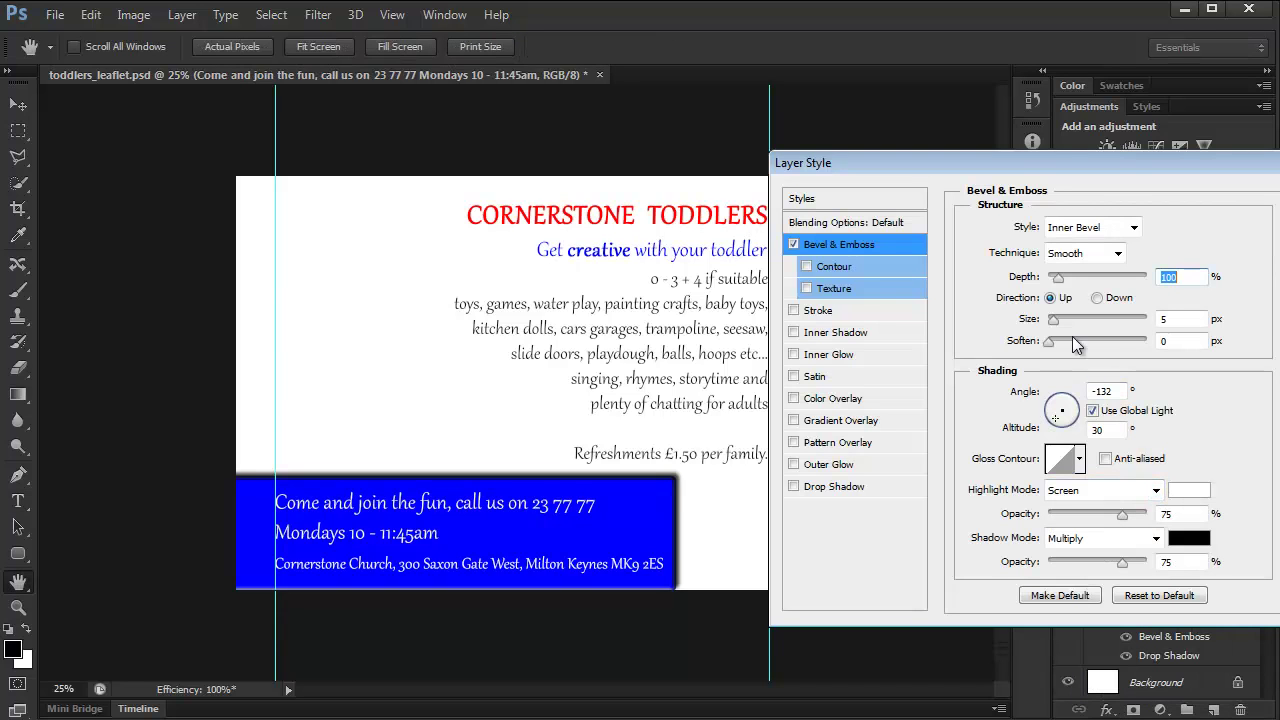
pyautogui.press('Tab')
pyautogui.moveTo(1059, 326); pyautogui.dragTo(1055, 321)
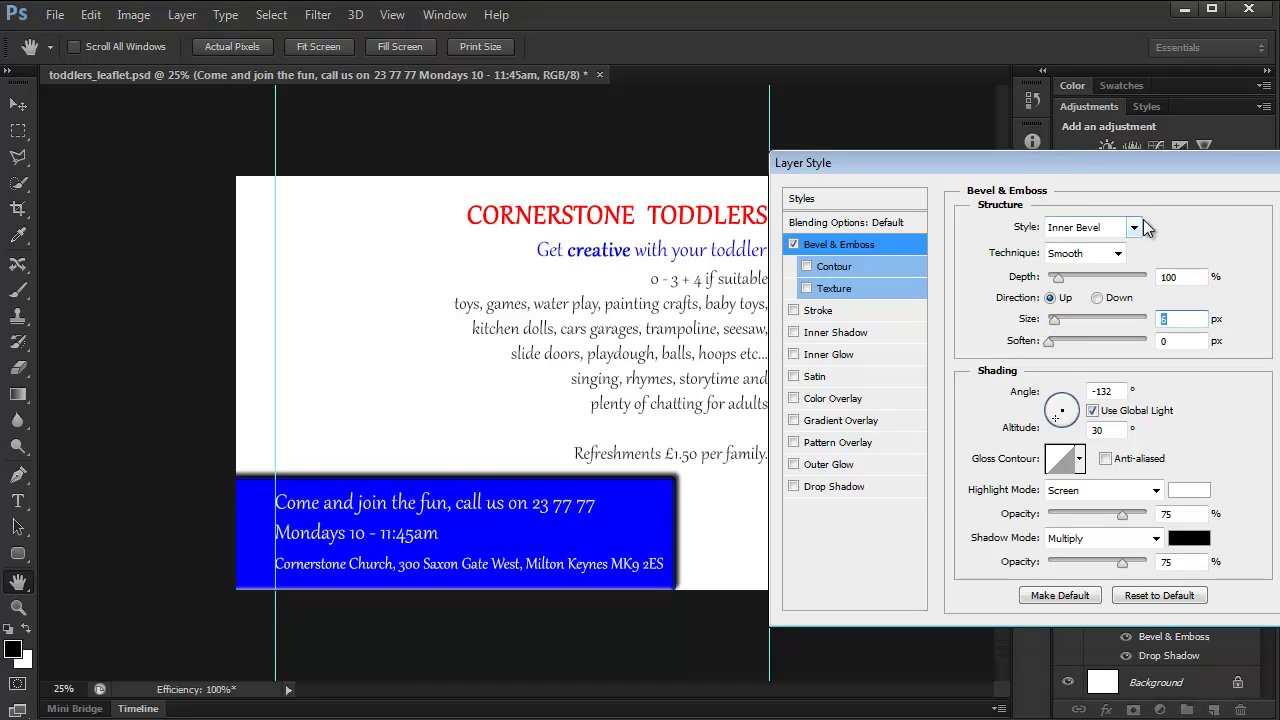
pyautogui.click(1132, 228)
pyautogui.click(1110, 247)
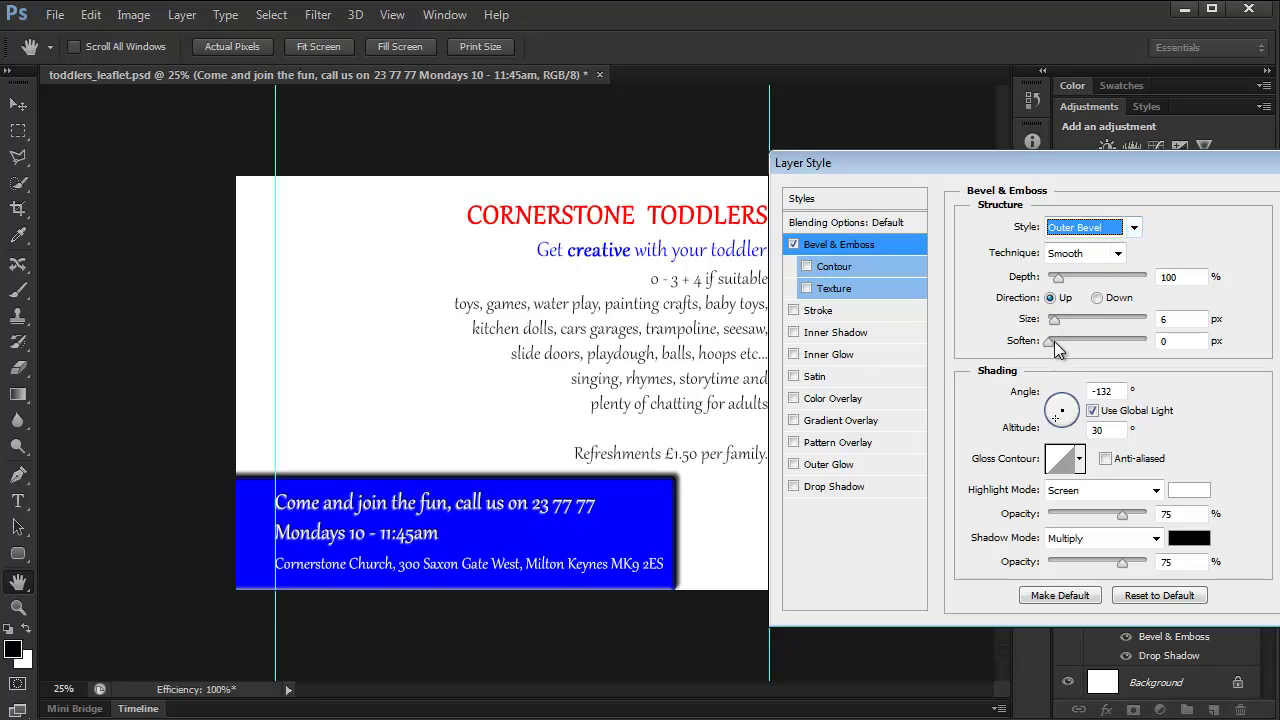
pyautogui.press('Return')
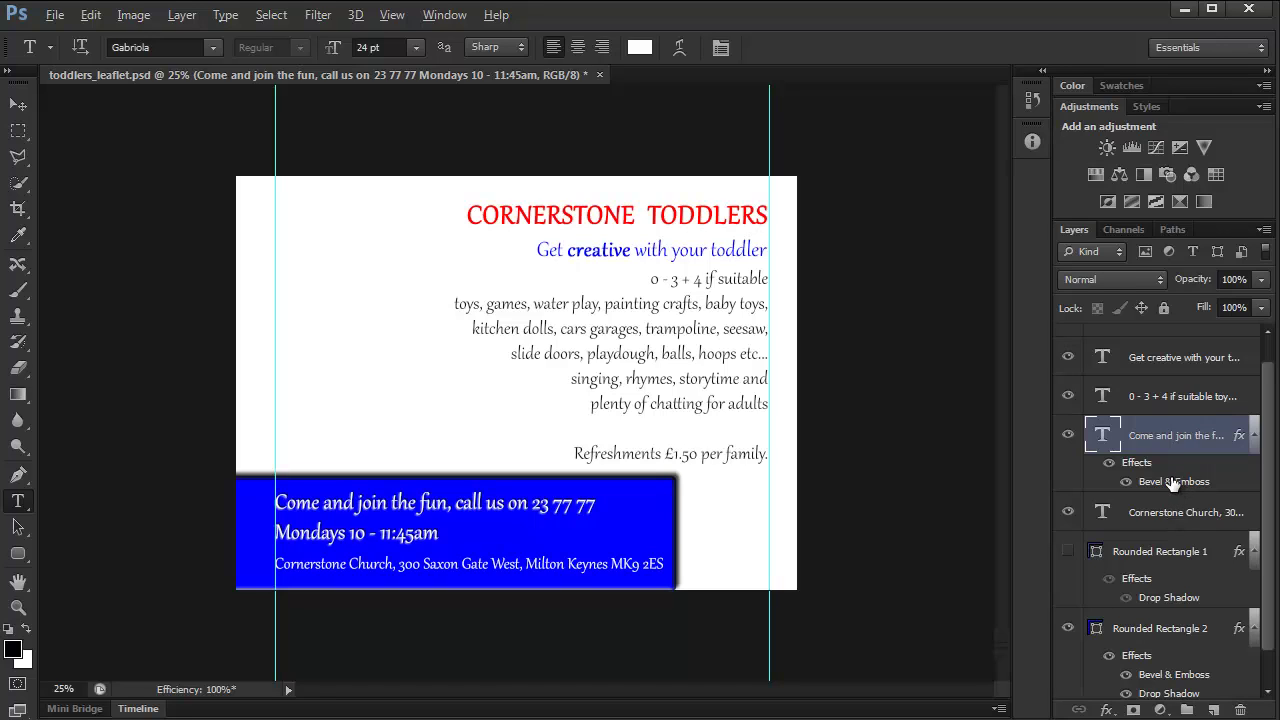
pyautogui.moveTo(1173, 484); pyautogui.dragTo(1169, 517)
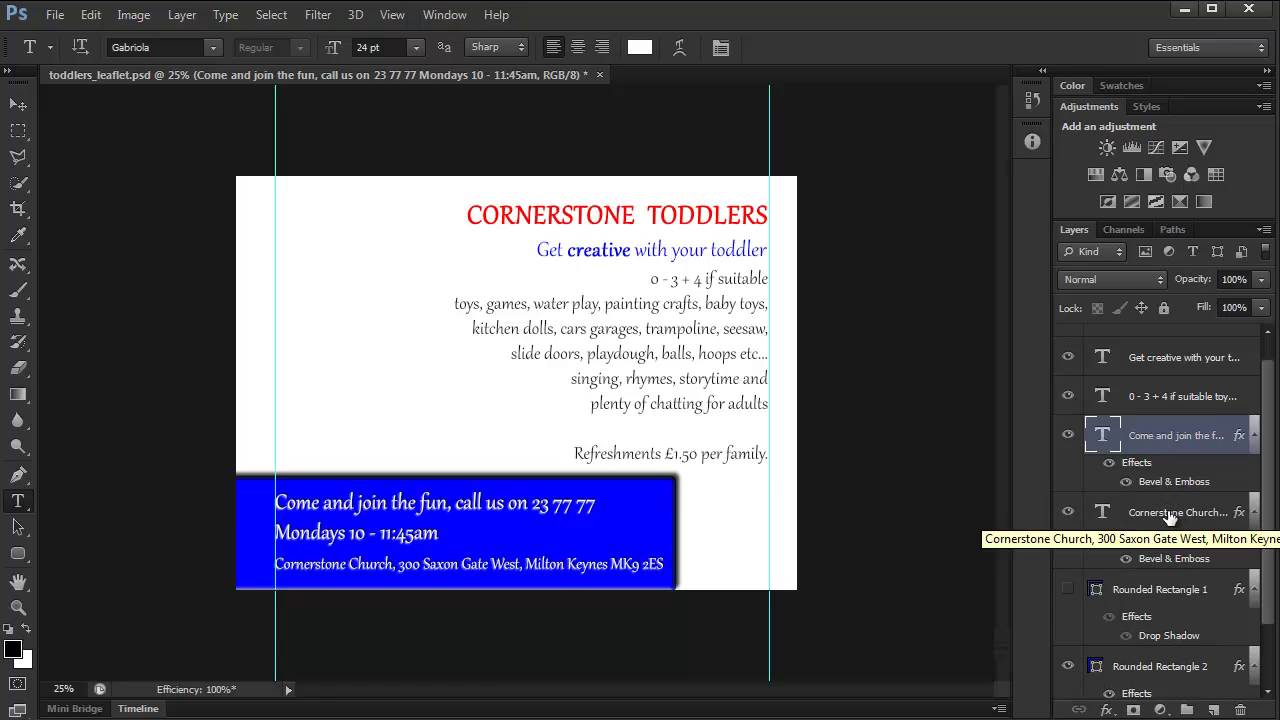